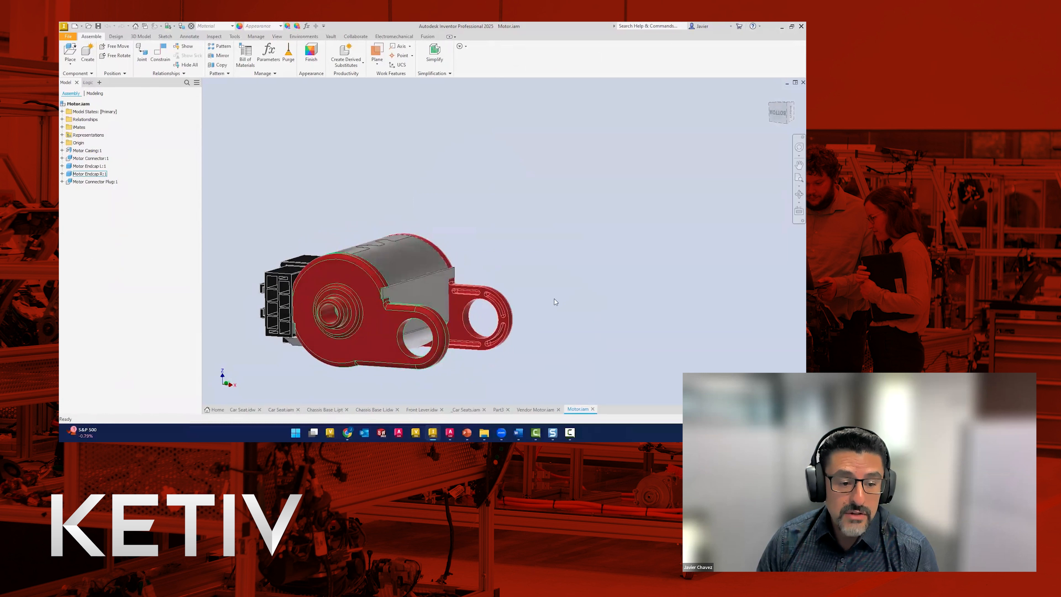
Open the STEP file Vendor Motor.stp from the Workspace folder.
{"action": "middle_click_drag", "start_coordinate": [468, 344], "coordinate": [501, 363], "text": "shift"}
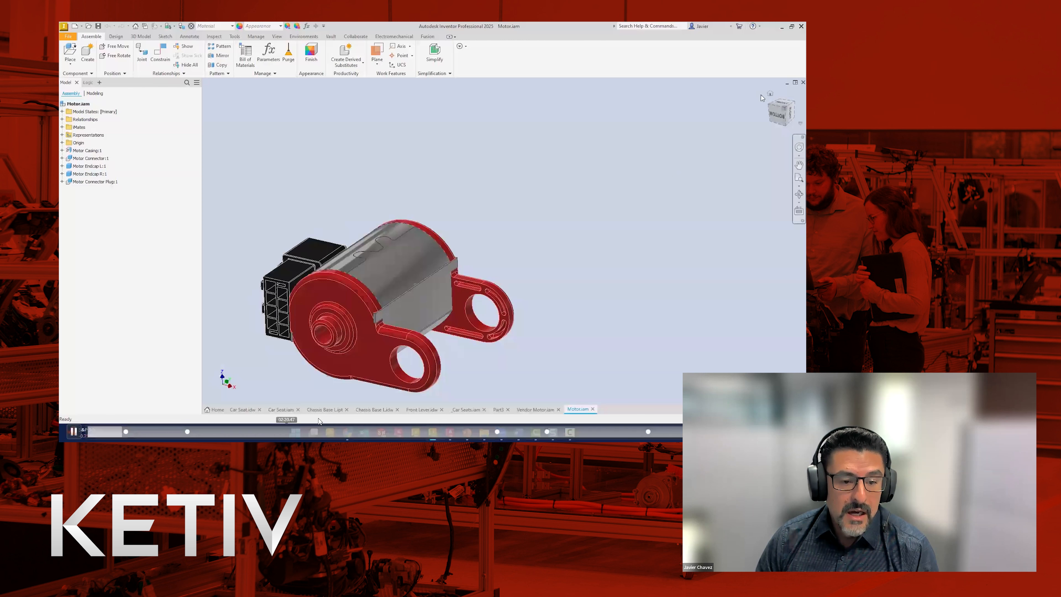
{"action": "key", "text": "F6"}
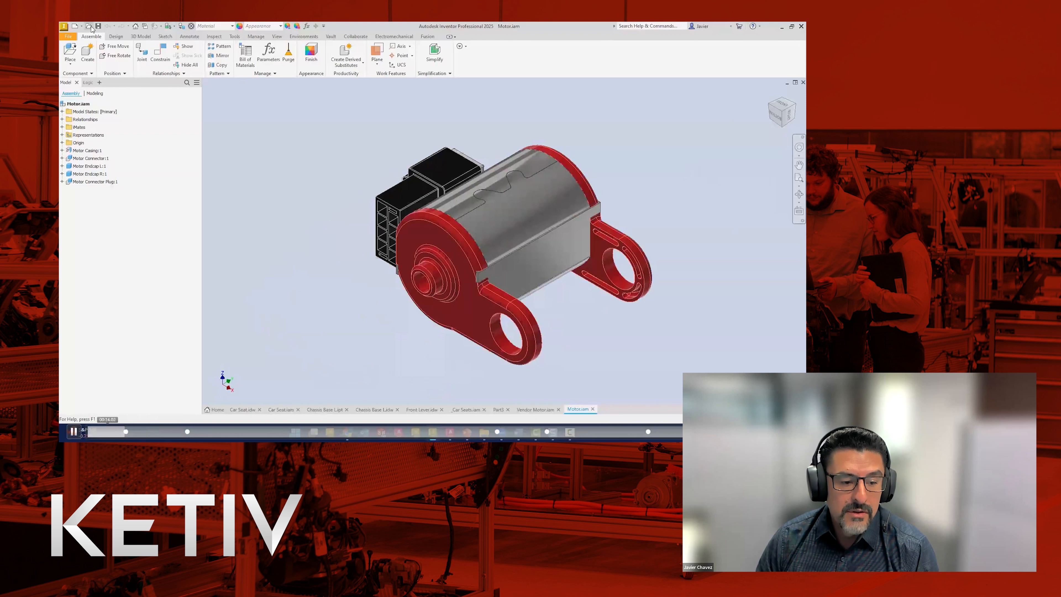
{"action": "left_click", "coordinate": [88, 26]}
{"action": "left_click", "coordinate": [376, 118]}
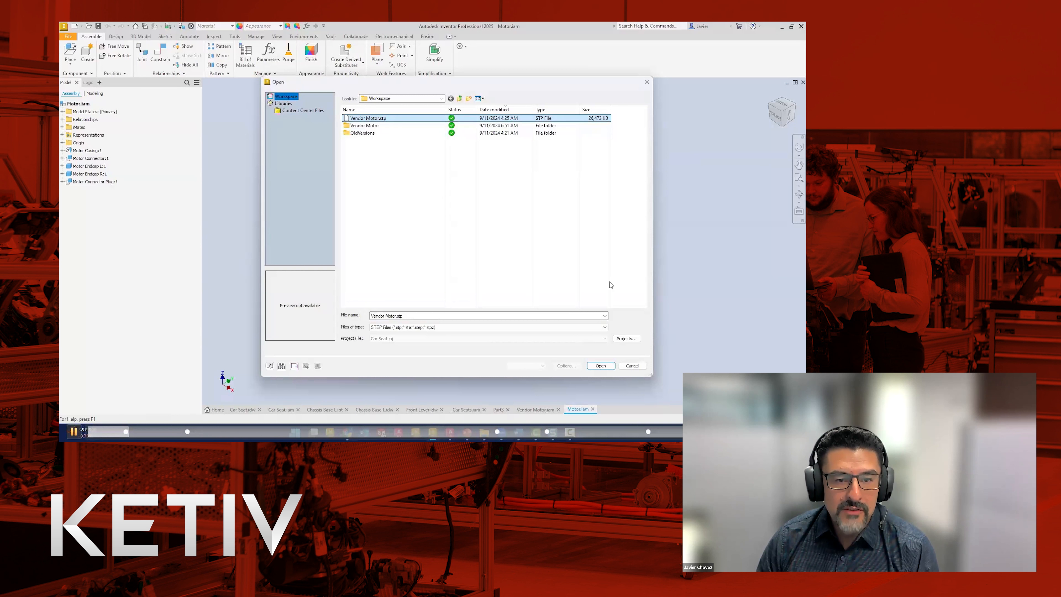
{"action": "left_click", "coordinate": [600, 366]}
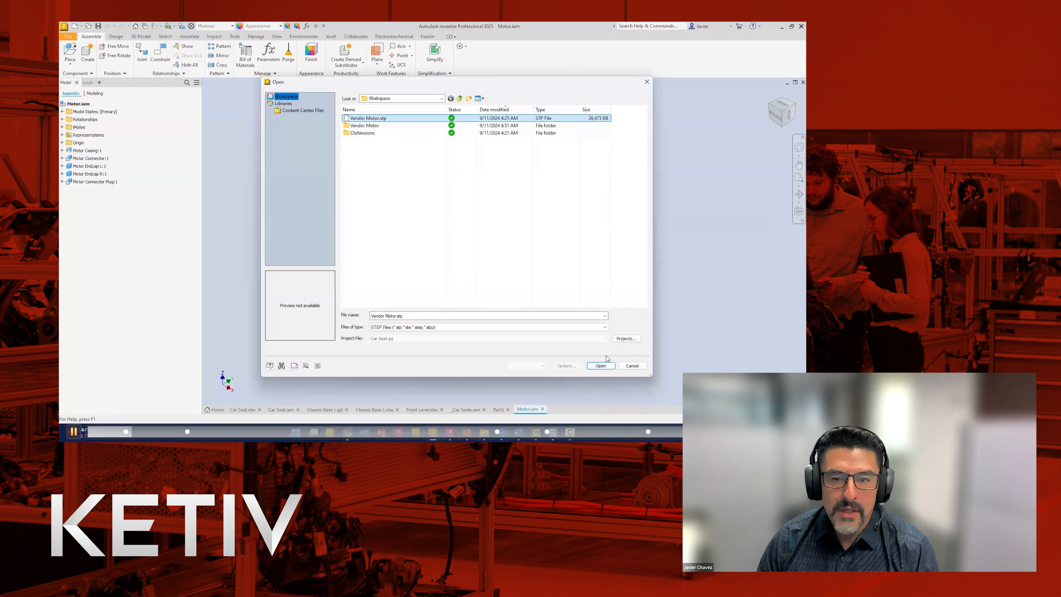
Set the import type to Convert Model and load the model's component list for selection.
{"action": "left_click", "coordinate": [220, 115]}
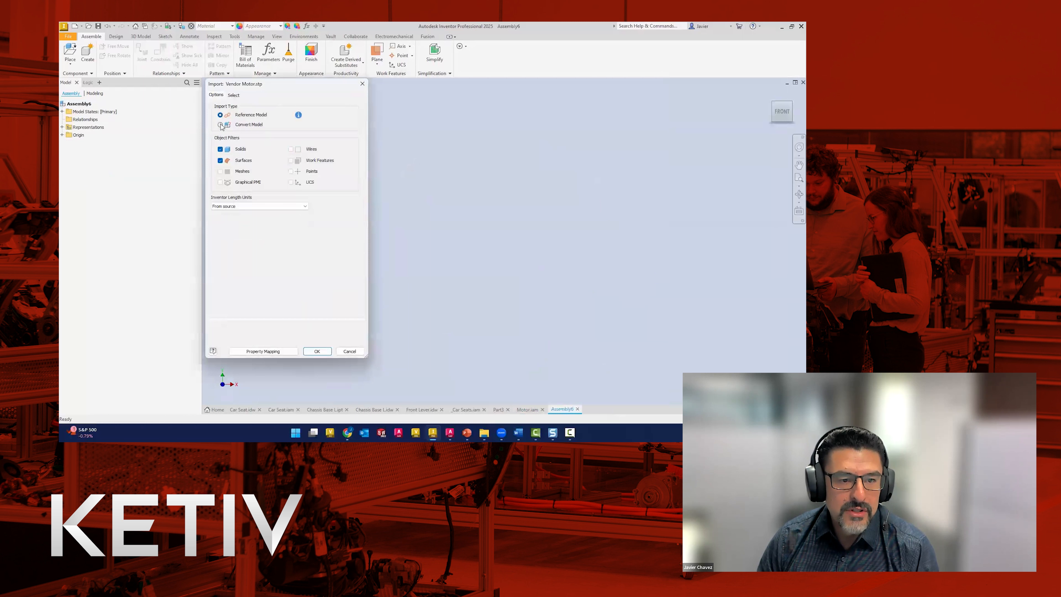
{"action": "left_click", "coordinate": [221, 124]}
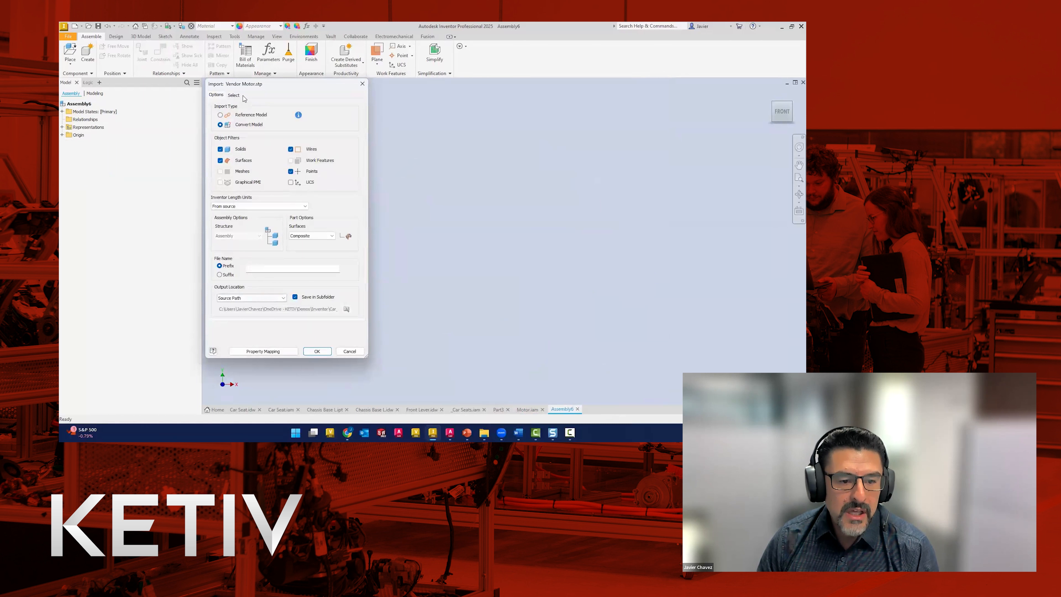
{"action": "left_click", "coordinate": [234, 95]}
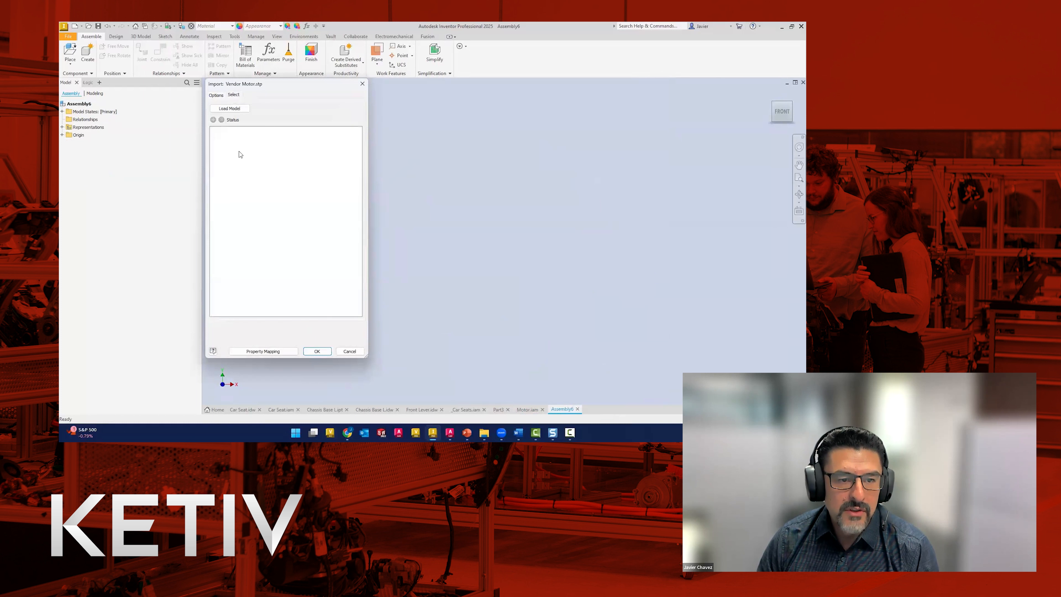
{"action": "left_click", "coordinate": [229, 109]}
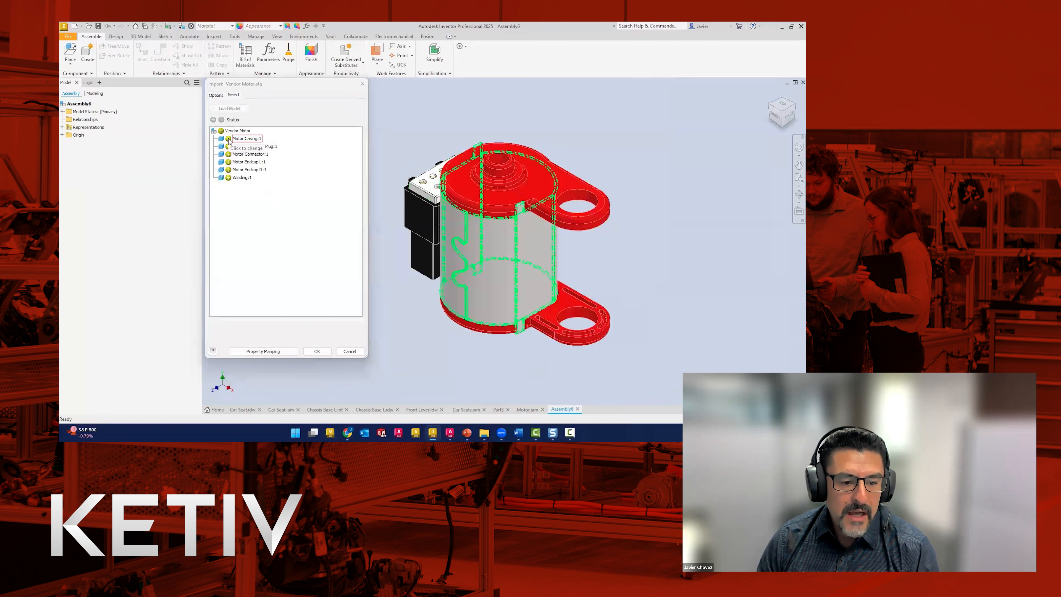
Try excluding the Motor Casing and Winding components from the import, and include both again.
{"action": "left_click", "coordinate": [228, 138]}
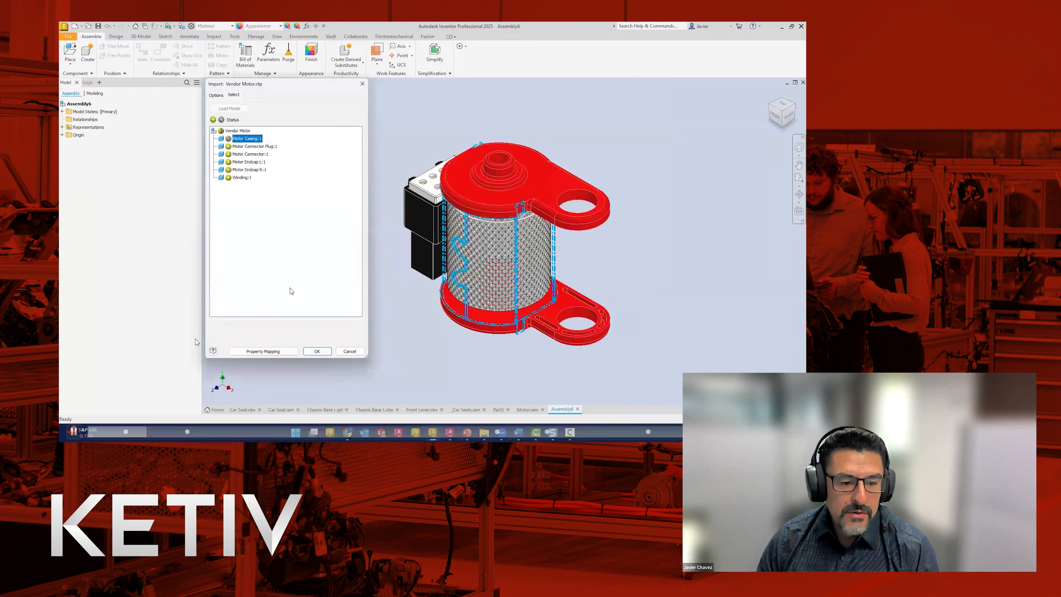
{"action": "left_click", "coordinate": [229, 138]}
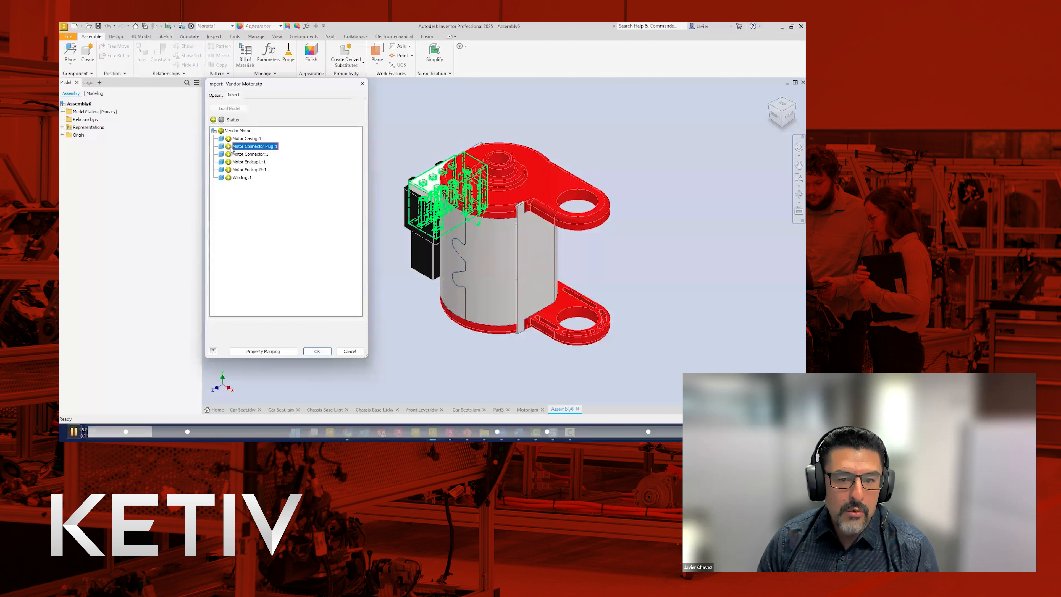
{"action": "left_click", "coordinate": [228, 139]}
{"action": "left_click", "coordinate": [228, 177]}
{"action": "left_click", "coordinate": [228, 139]}
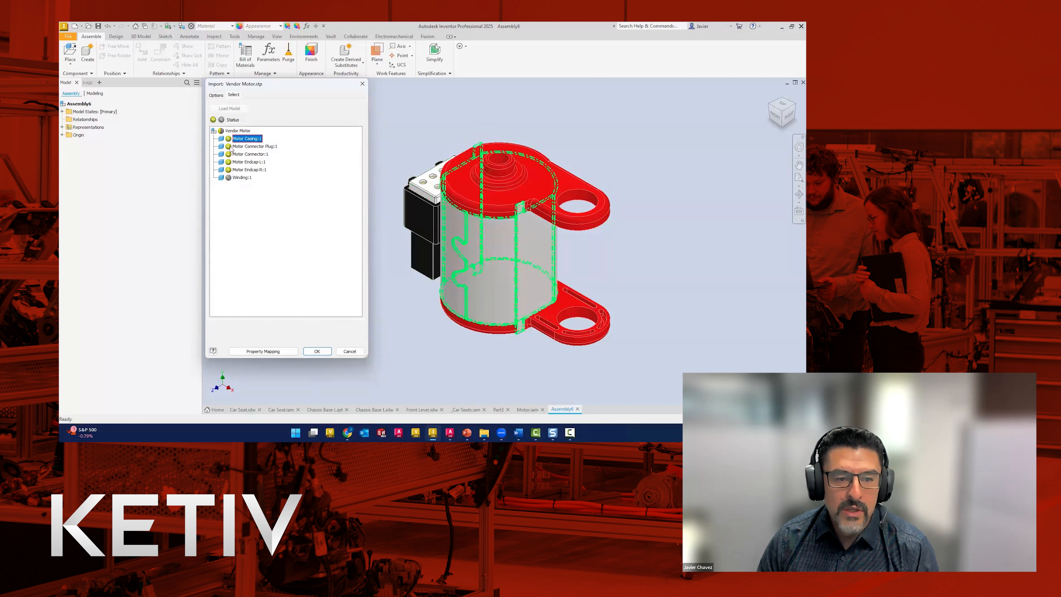
{"action": "left_click", "coordinate": [228, 177]}
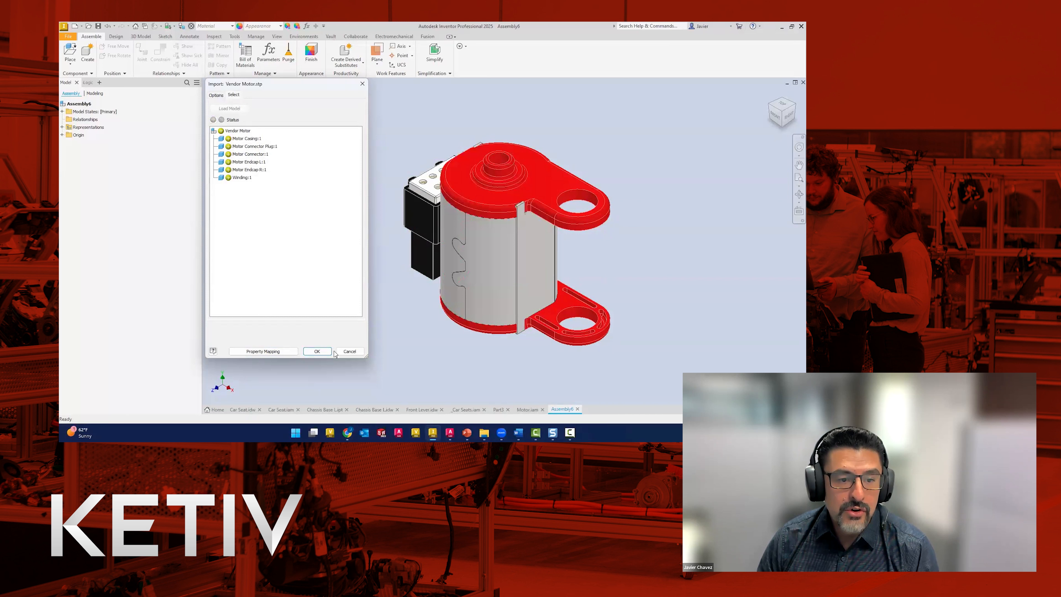
Import the vendor motor as a converted assembly with all components included.
{"action": "left_click", "coordinate": [317, 352]}
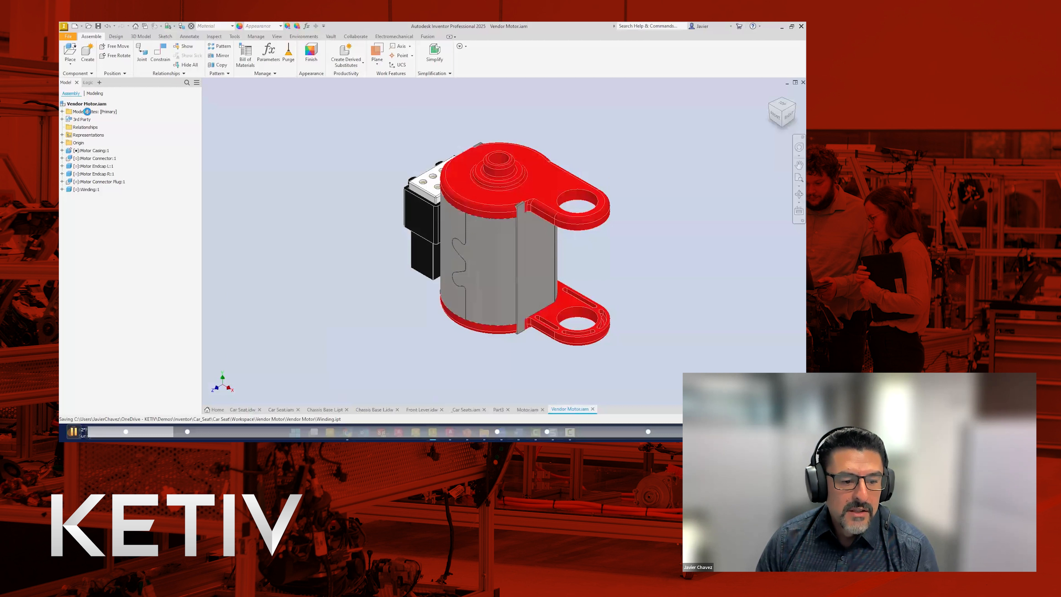
{"action": "left_click", "coordinate": [87, 112]}
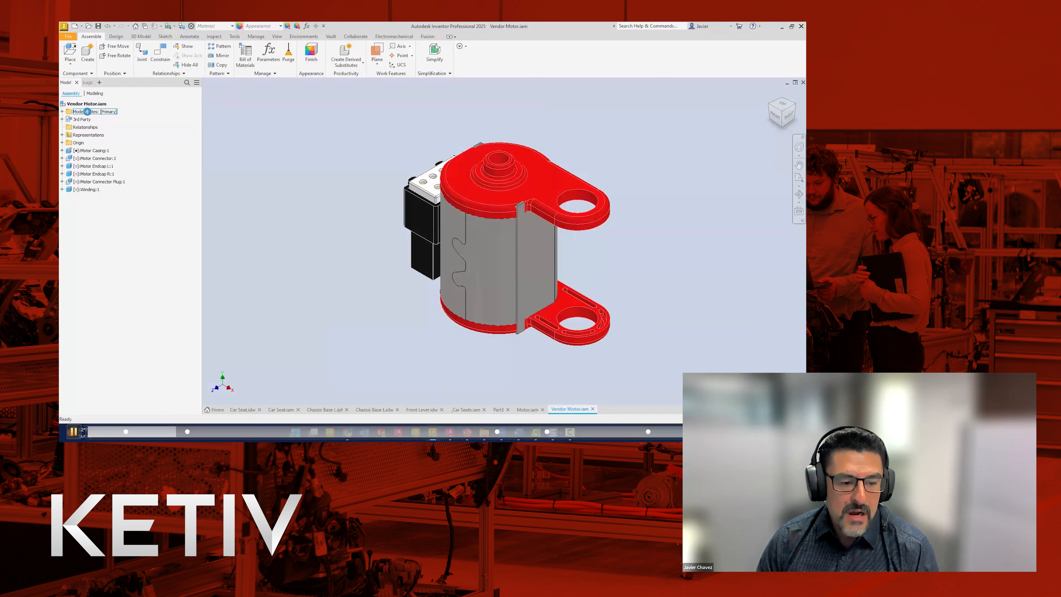
Search for the motor assembly's referenced files in Pack and Go, and close it without packaging.
{"action": "left_click", "coordinate": [68, 36]}
{"action": "mouse_move", "coordinate": [87, 121]}
{"action": "left_click", "coordinate": [146, 154]}
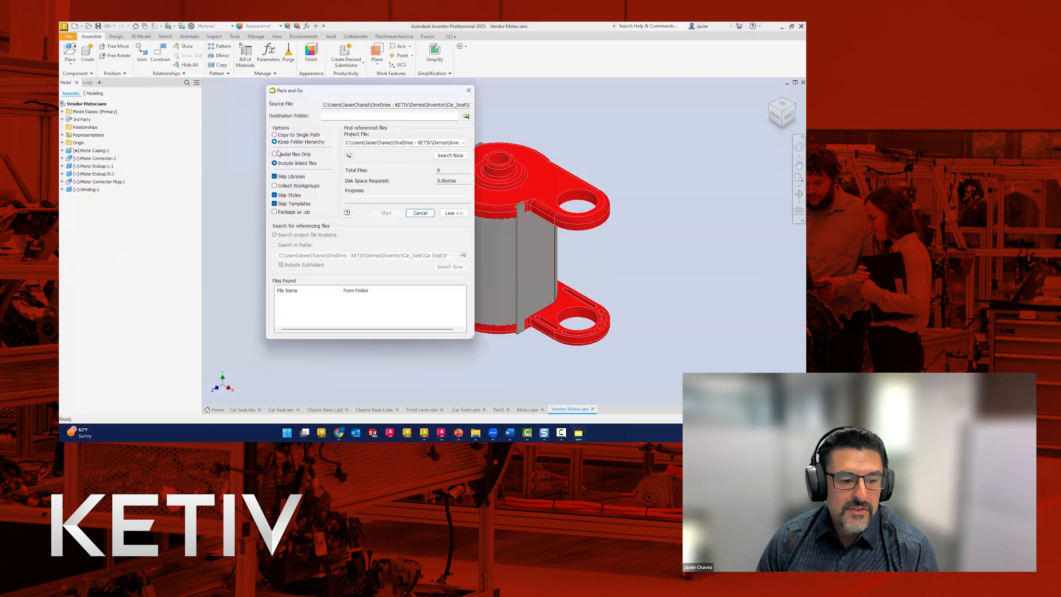
{"action": "left_click", "coordinate": [444, 157]}
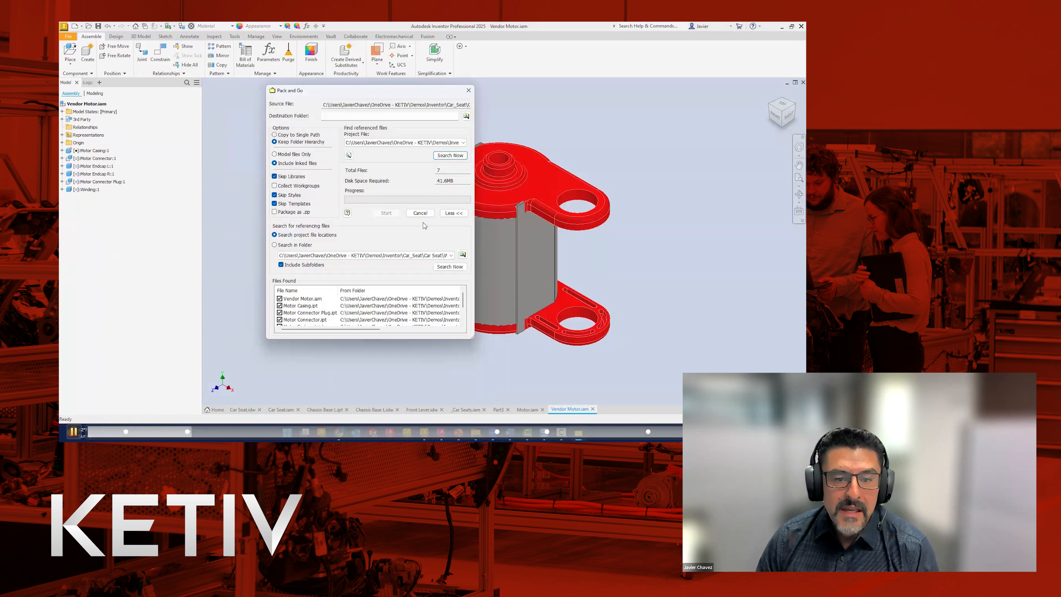
{"action": "left_click", "coordinate": [468, 91]}
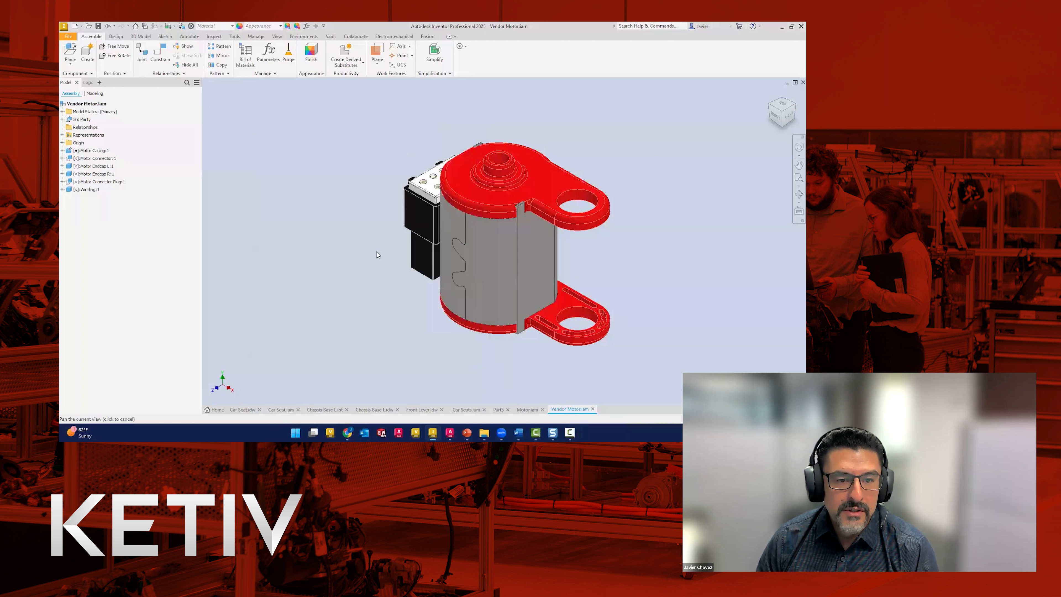
Edit the assembly's simplified view and exclude the Winding component inside the motor.
{"action": "left_click", "coordinate": [433, 73]}
{"action": "left_click", "coordinate": [434, 82]}
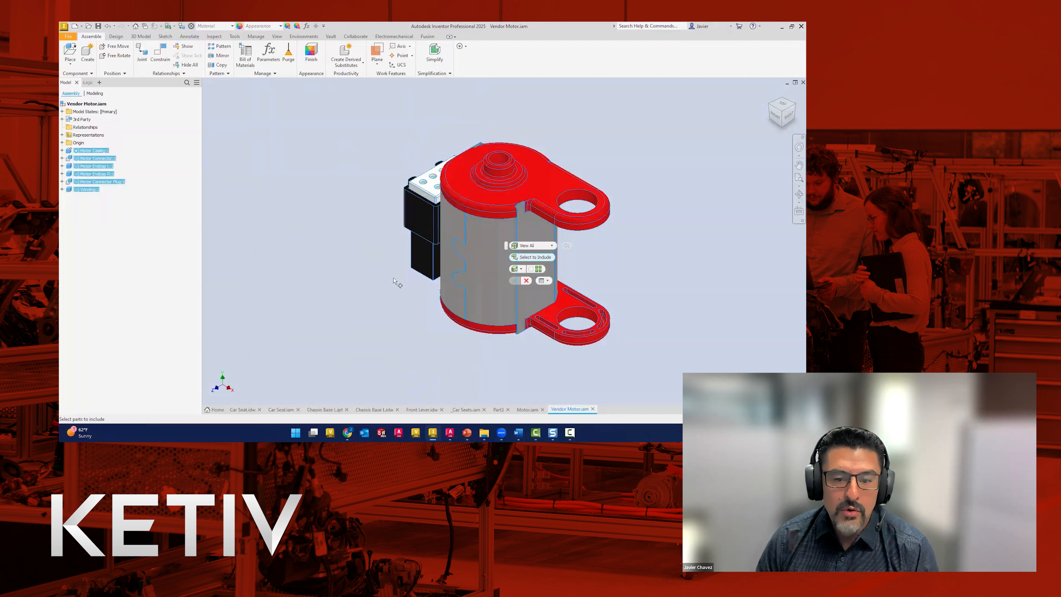
{"action": "middle_click_drag", "start_coordinate": [393, 285], "coordinate": [393, 298], "text": "shift"}
{"action": "scroll", "coordinate": [496, 214], "scroll_direction": "up", "scroll_amount": 6}
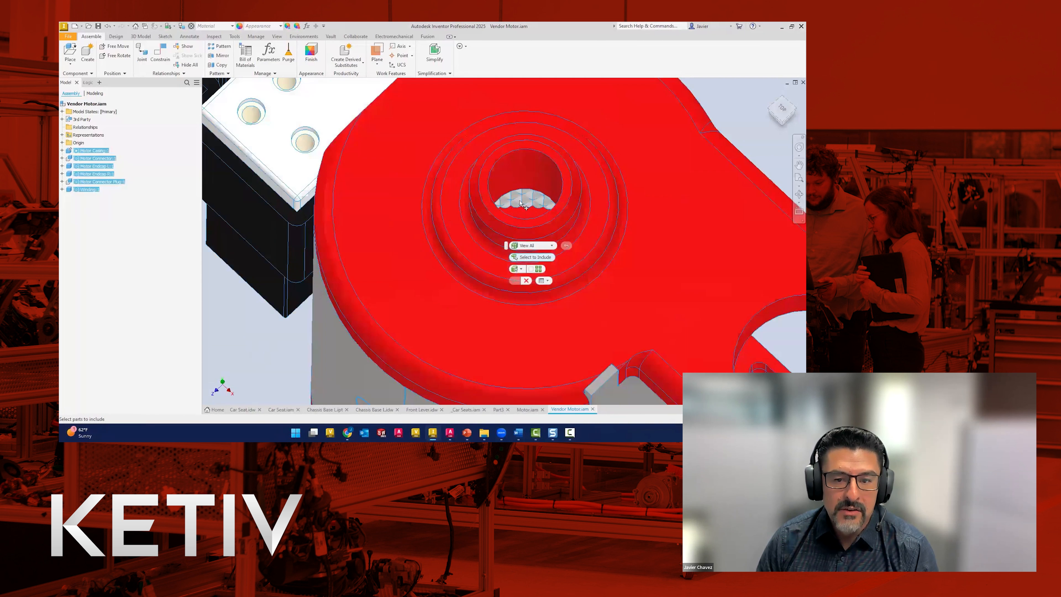
{"action": "left_click", "coordinate": [527, 201]}
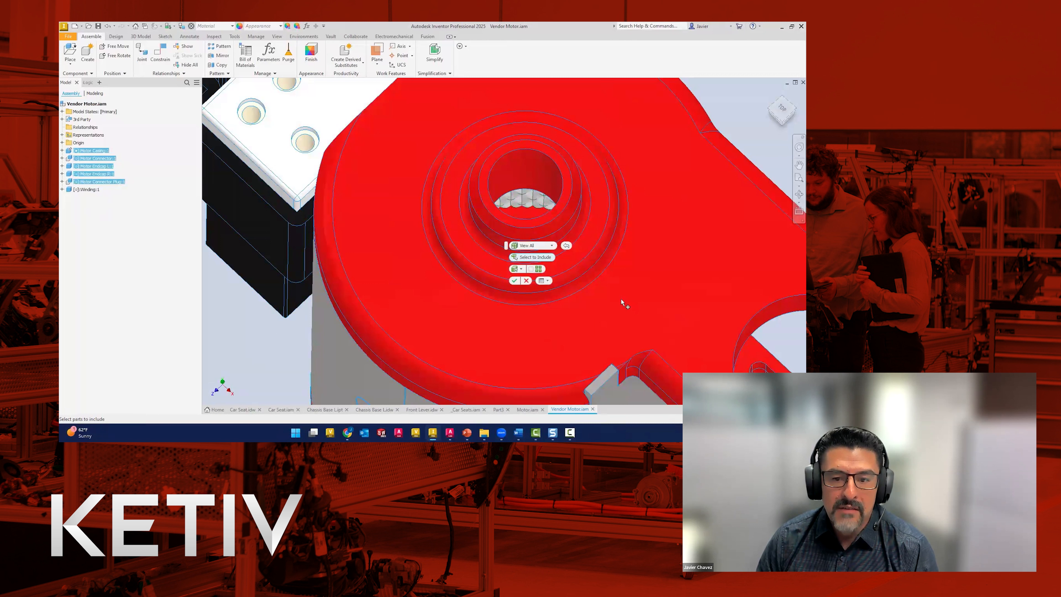
Compare the excluded and included components, return to View All, and apply the simplified view.
{"action": "left_click", "coordinate": [531, 246]}
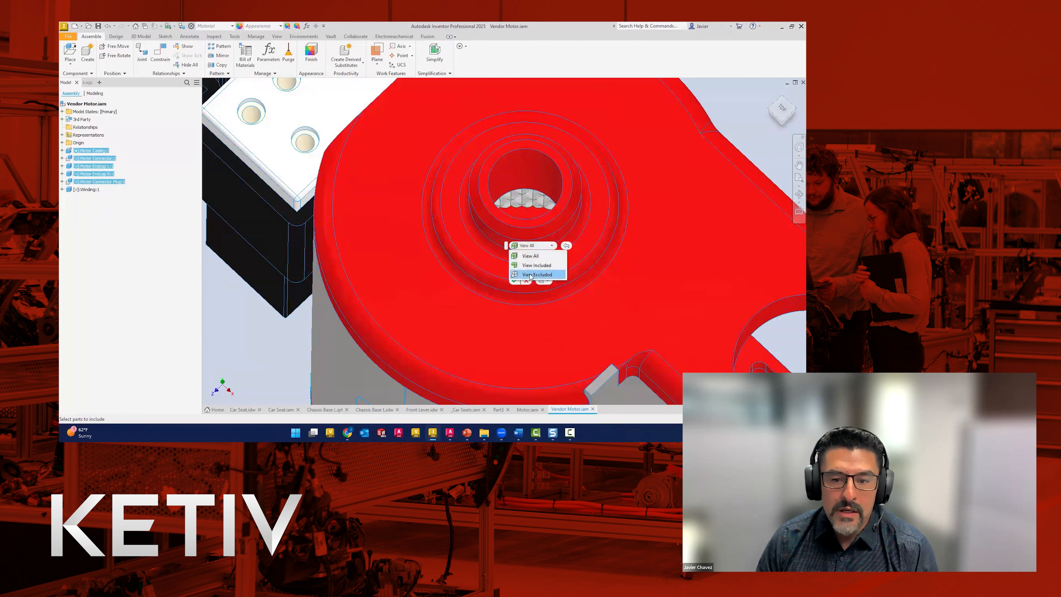
{"action": "left_click", "coordinate": [530, 275]}
{"action": "left_click", "coordinate": [535, 246]}
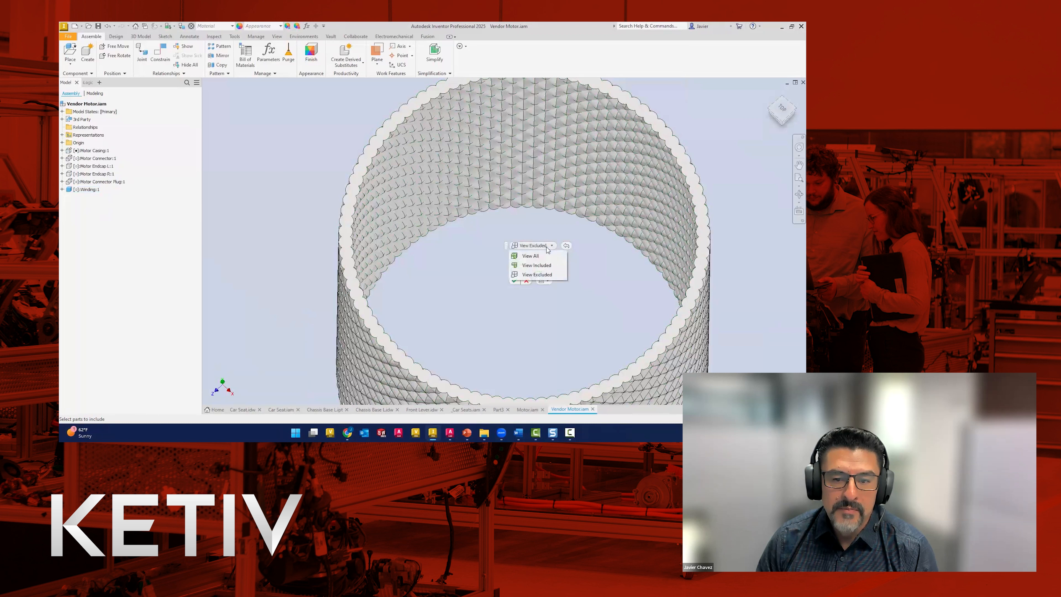
{"action": "left_click", "coordinate": [536, 265]}
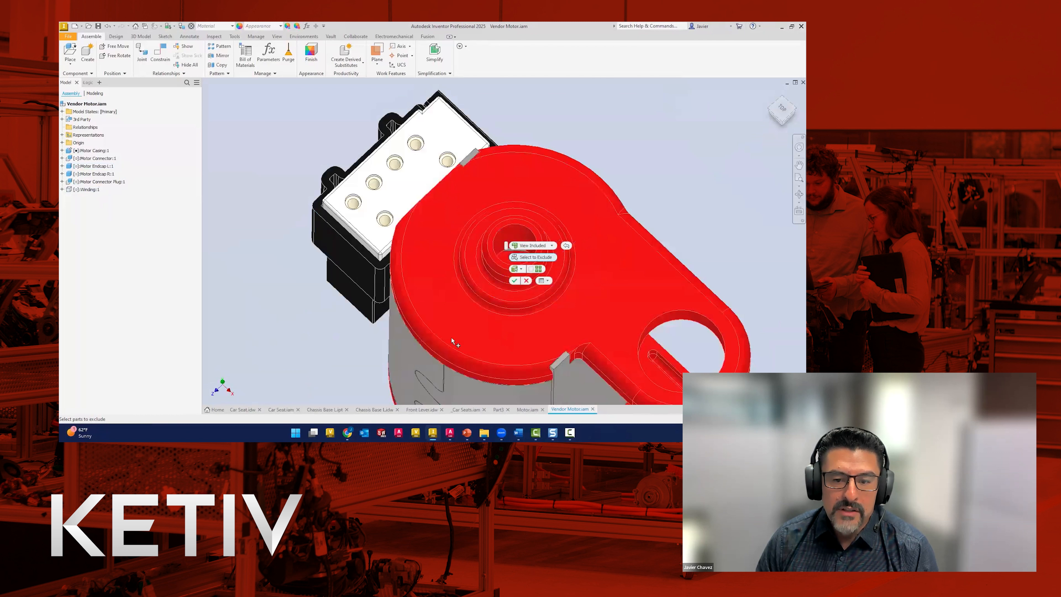
{"action": "left_click", "coordinate": [552, 245]}
{"action": "left_click", "coordinate": [528, 255]}
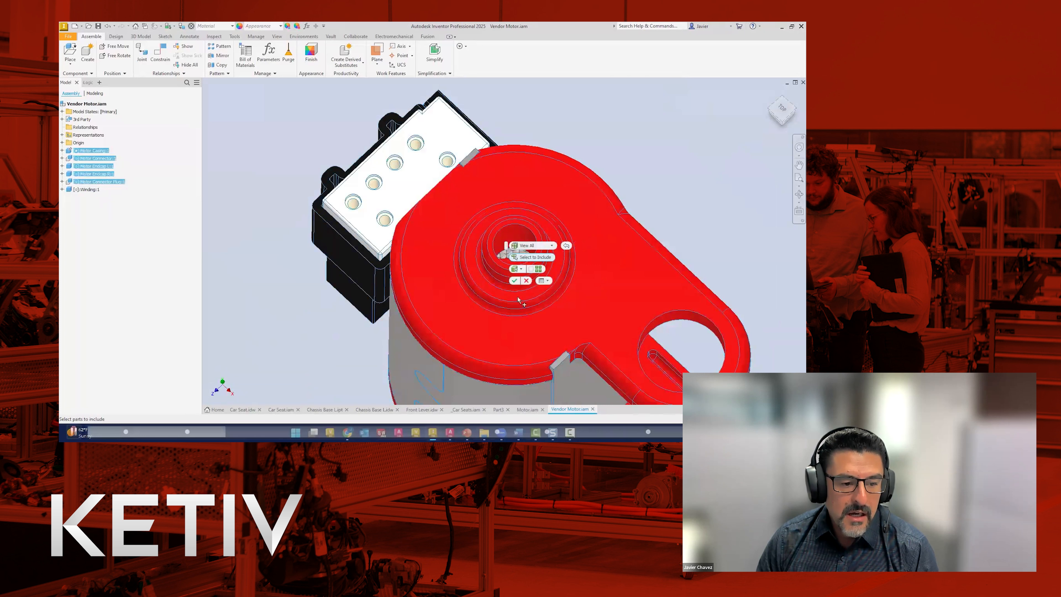
{"action": "left_click", "coordinate": [514, 281]}
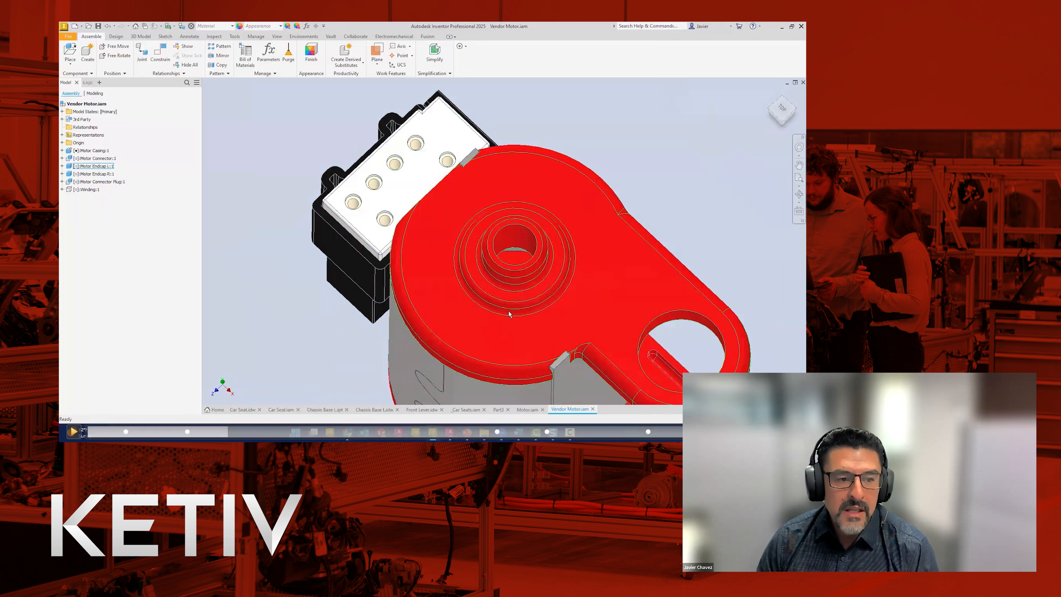
Start a Define Envelopes operation on the Motor Casing using a bounding cylinder shape.
{"action": "middle_click_drag", "start_coordinate": [509, 311], "coordinate": [589, 267]}
{"action": "scroll", "coordinate": [476, 279], "scroll_direction": "down", "scroll_amount": 3}
{"action": "left_click", "coordinate": [445, 74]}
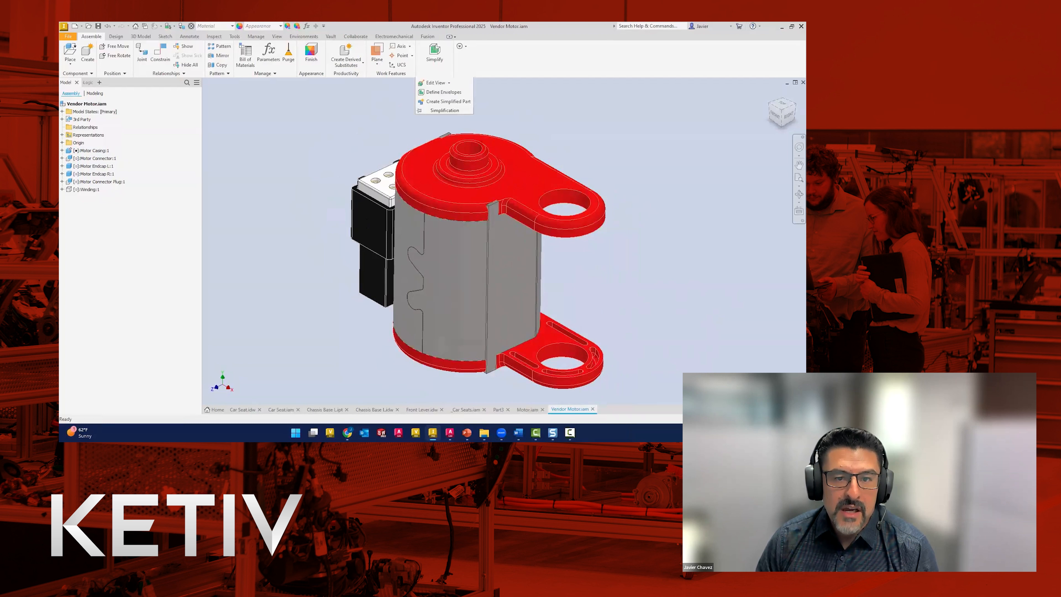
{"action": "left_click", "coordinate": [768, 99]}
{"action": "left_click", "coordinate": [439, 75]}
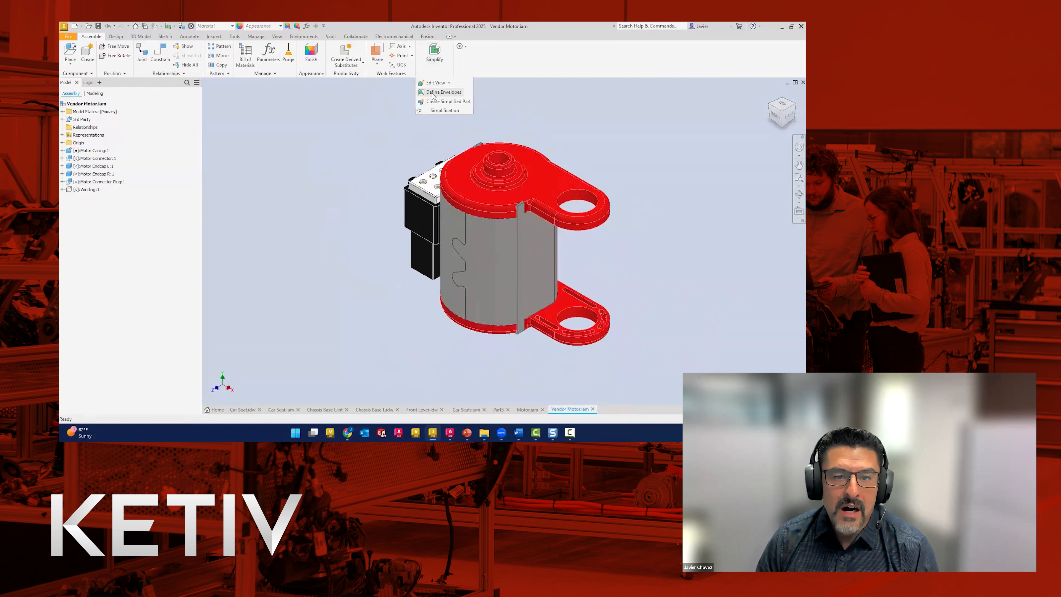
{"action": "left_click", "coordinate": [443, 94]}
{"action": "left_click", "coordinate": [489, 268]}
{"action": "middle_click_drag", "start_coordinate": [592, 289], "coordinate": [576, 248], "text": "shift"}
{"action": "left_click", "coordinate": [555, 257]}
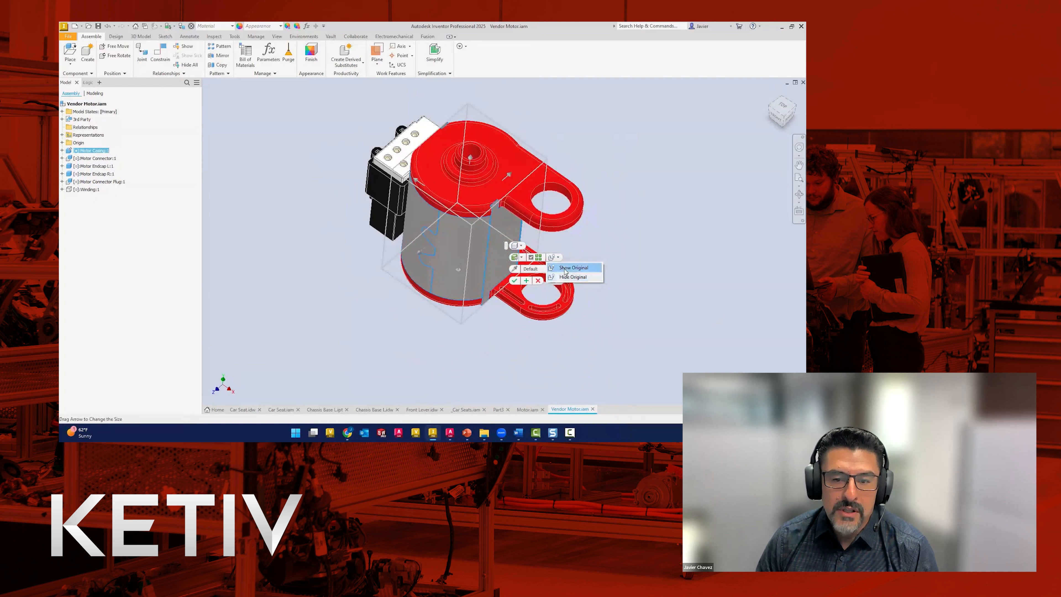
{"action": "left_click", "coordinate": [590, 230]}
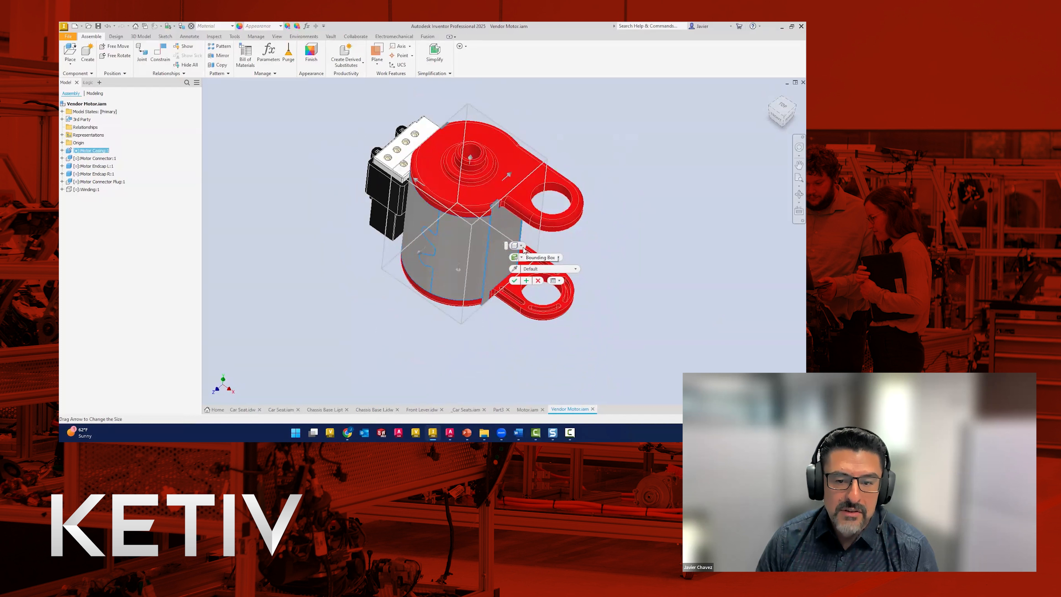
{"action": "left_click", "coordinate": [524, 250]}
{"action": "left_click", "coordinate": [541, 265]}
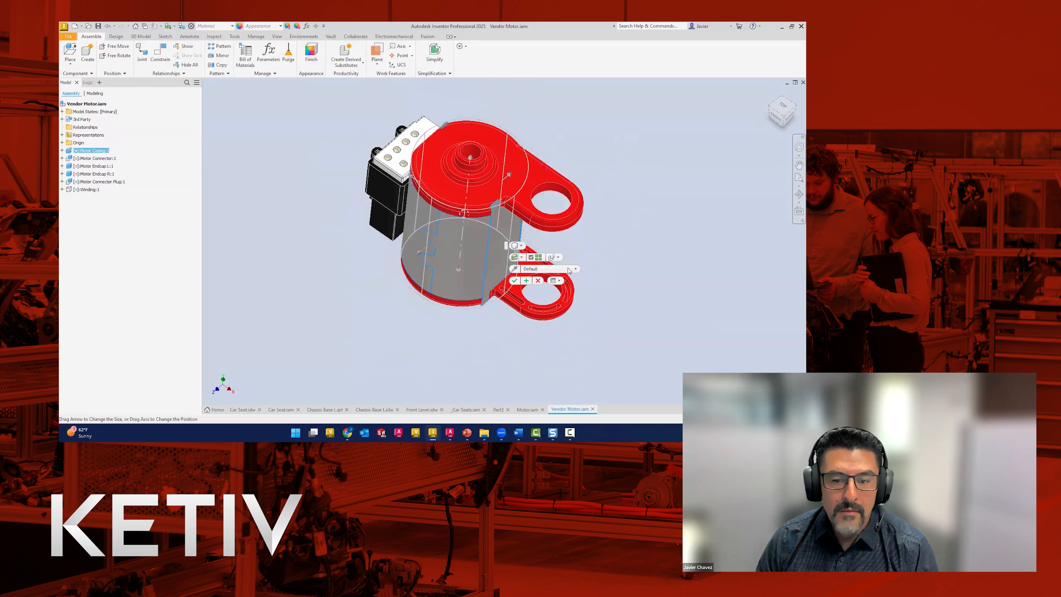
Align both ends of the bounding cylinder with the planar faces at the upper and lower end caps.
{"action": "left_click", "coordinate": [470, 158]}
{"action": "left_click", "coordinate": [500, 151]}
{"action": "middle_click_drag", "start_coordinate": [505, 234], "coordinate": [492, 170], "text": "shift"}
{"action": "left_click", "coordinate": [484, 160]}
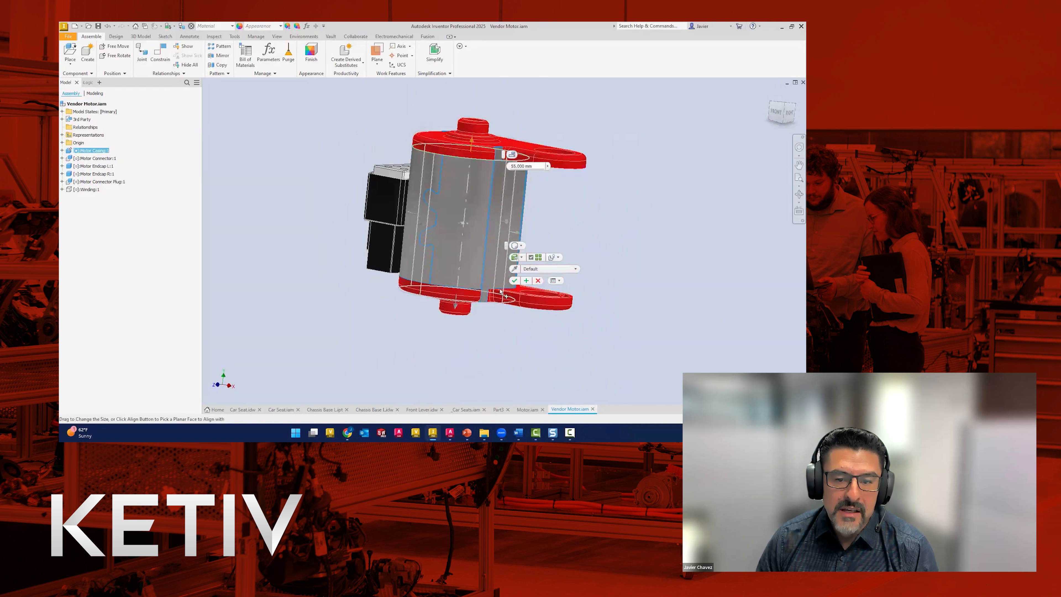
{"action": "middle_click_drag", "start_coordinate": [502, 309], "coordinate": [453, 303], "text": "shift"}
{"action": "left_click_drag", "start_coordinate": [454, 303], "coordinate": [459, 263]}
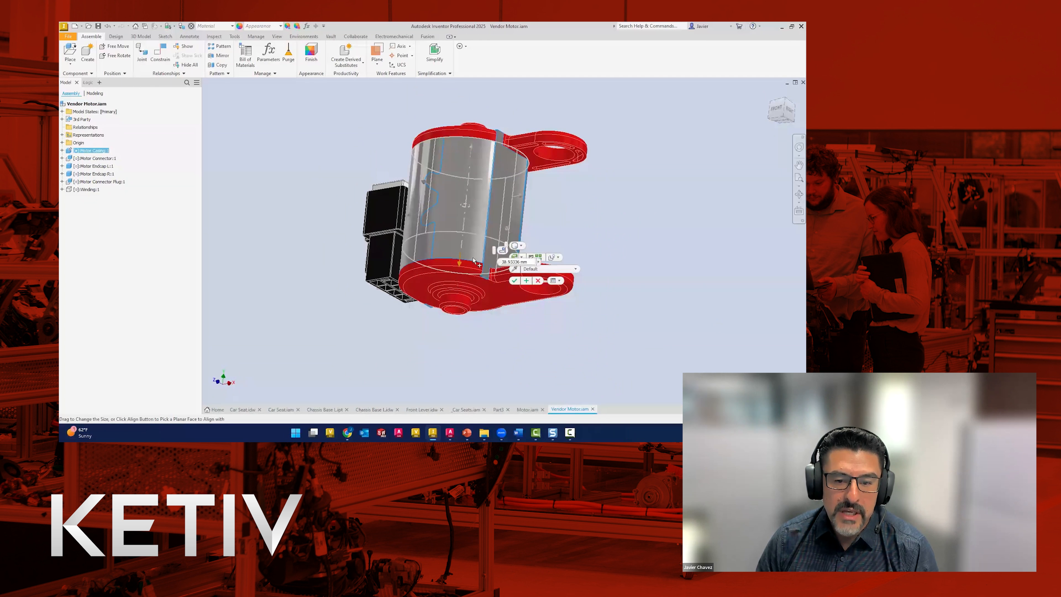
{"action": "left_click", "coordinate": [504, 251]}
{"action": "left_click", "coordinate": [479, 264]}
{"action": "middle_click_drag", "start_coordinate": [622, 243], "coordinate": [573, 259], "text": "shift"}
Set the envelope to hide the original casing and apply the cylindrical envelope.
{"action": "left_click", "coordinate": [421, 247]}
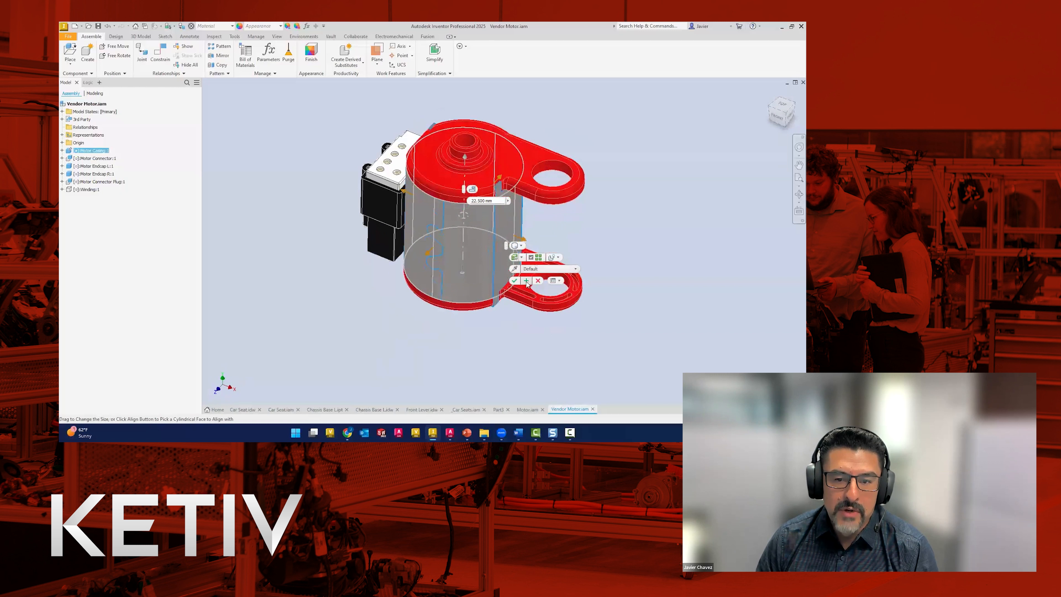
{"action": "left_click", "coordinate": [557, 258]}
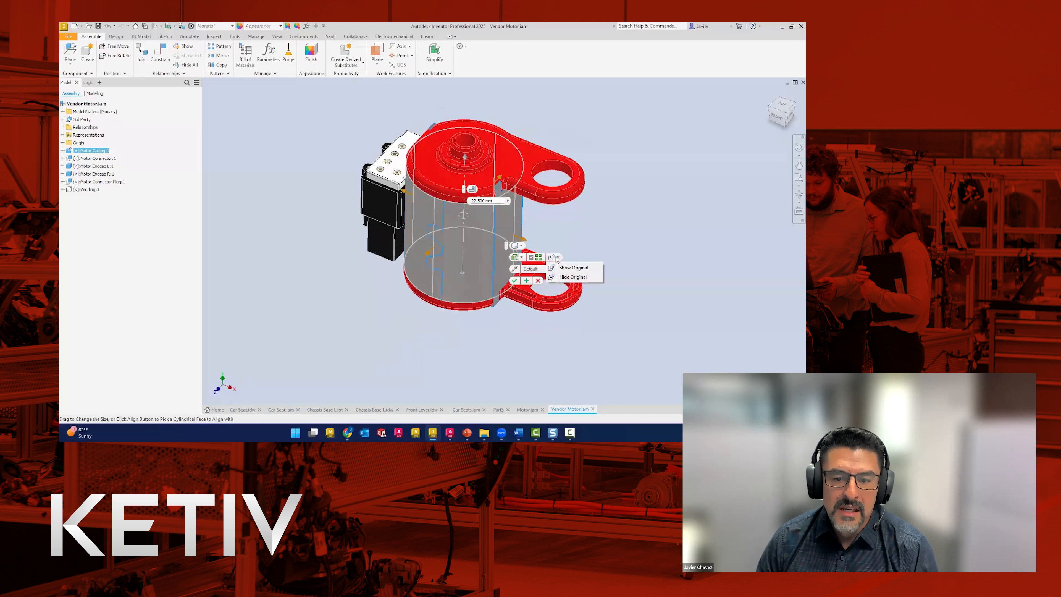
{"action": "left_click", "coordinate": [571, 277]}
{"action": "middle_click_drag", "start_coordinate": [614, 237], "coordinate": [579, 228]}
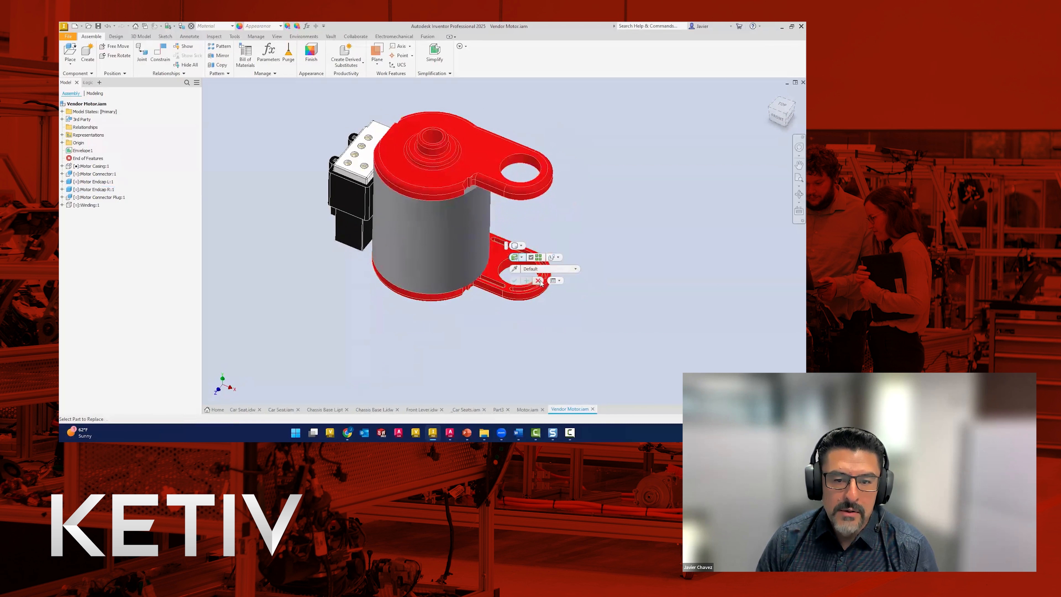
{"action": "mouse_move", "coordinate": [577, 279]}
{"action": "middle_mouse_down", "text": "shift"}
{"action": "mouse_move", "coordinate": [581, 234]}
{"action": "mouse_move", "coordinate": [608, 245]}
{"action": "middle_mouse_up", "text": "shift"}
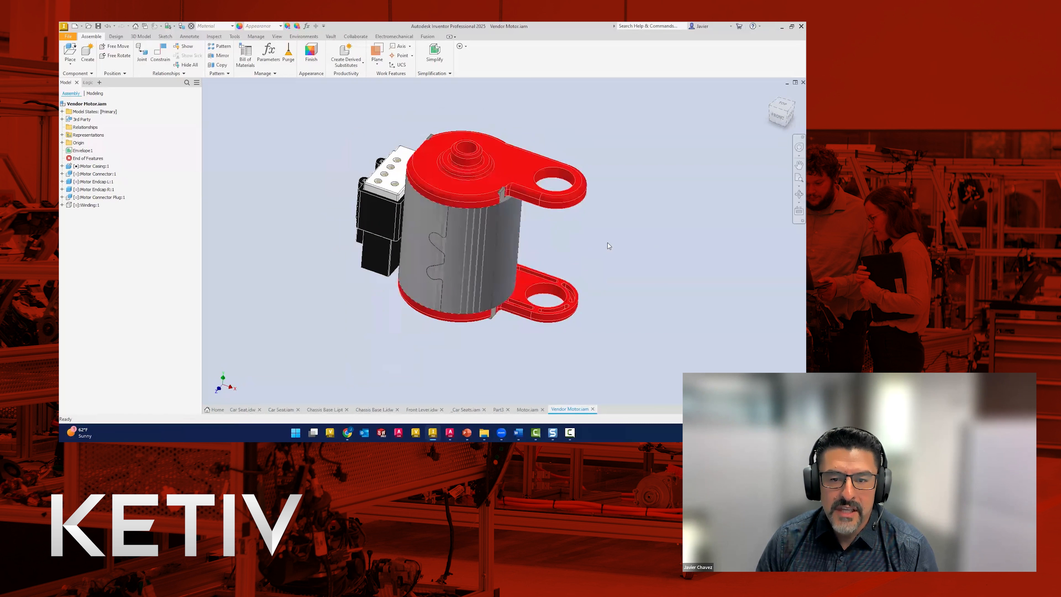
{"action": "mouse_move", "coordinate": [564, 245]}
{"action": "middle_mouse_down", "text": "shift"}
{"action": "mouse_move", "coordinate": [574, 216]}
{"action": "mouse_move", "coordinate": [566, 236]}
{"action": "middle_mouse_up", "text": "shift"}
{"action": "key", "text": "F6"}
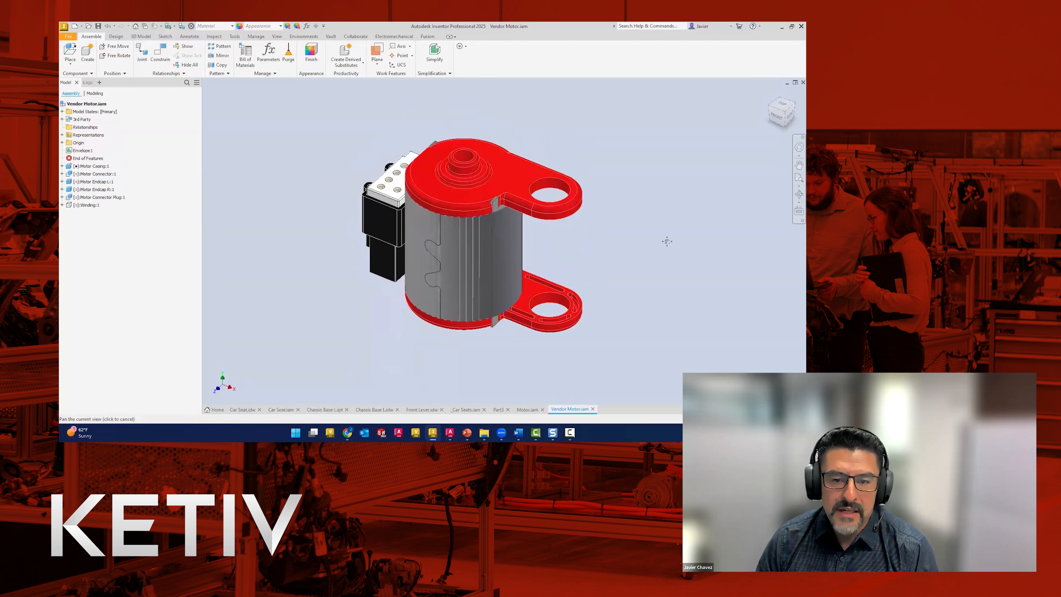
{"action": "left_click", "coordinate": [450, 73]}
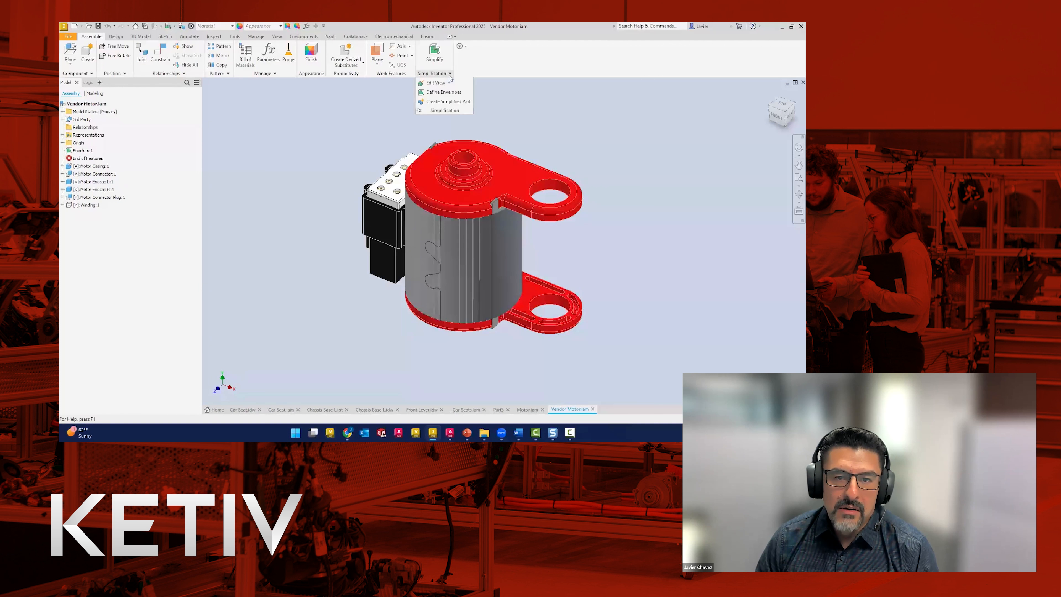
{"action": "right_click", "coordinate": [551, 54]}
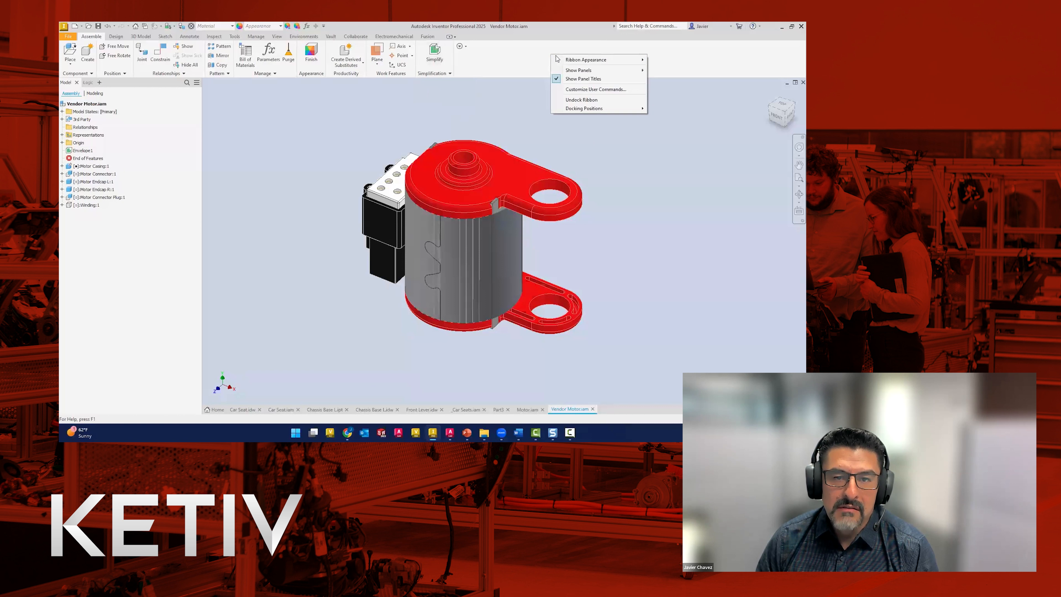
{"action": "mouse_move", "coordinate": [601, 70]}
{"action": "left_click", "coordinate": [650, 148]}
{"action": "right_click", "coordinate": [599, 55]}
{"action": "left_click", "coordinate": [702, 149]}
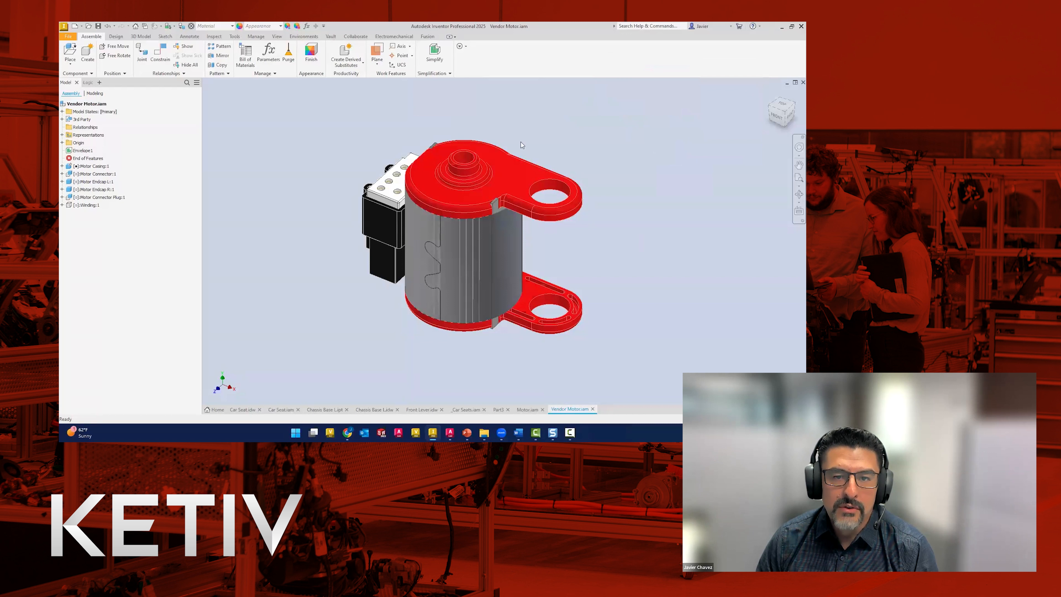
{"action": "mouse_move", "coordinate": [627, 285]}
{"action": "middle_mouse_down", "text": "shift"}
{"action": "mouse_move", "coordinate": [717, 273]}
{"action": "mouse_move", "coordinate": [728, 261]}
{"action": "mouse_move", "coordinate": [694, 289]}
{"action": "mouse_move", "coordinate": [745, 263]}
{"action": "mouse_move", "coordinate": [715, 272]}
{"action": "middle_mouse_up", "text": "shift"}
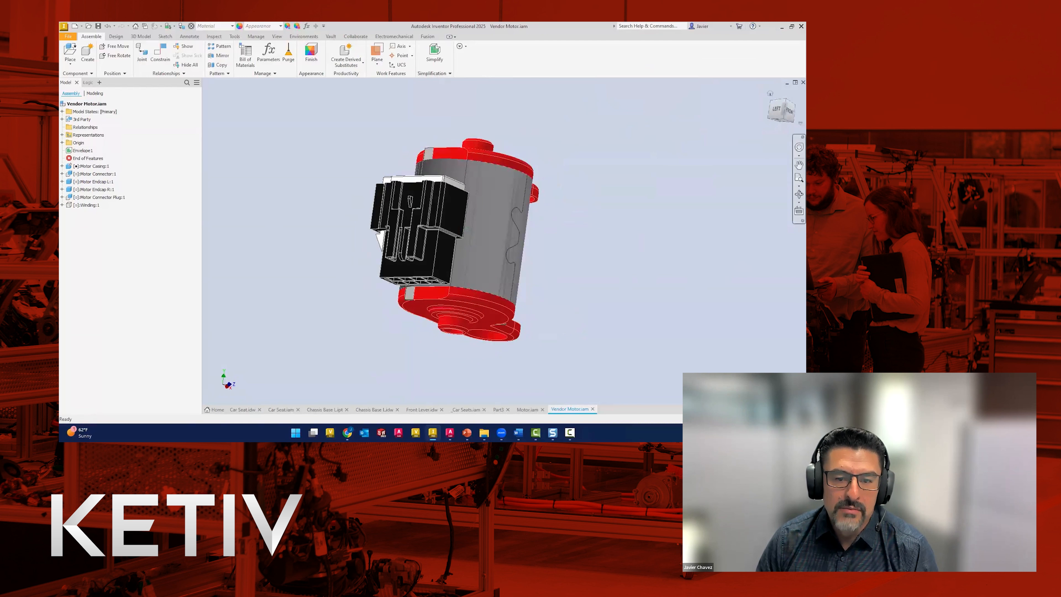
{"action": "left_click", "coordinate": [769, 95]}
Start Define Envelopes on the Motor Connector with a bounding box, set to show the original component.
{"action": "left_click", "coordinate": [434, 73]}
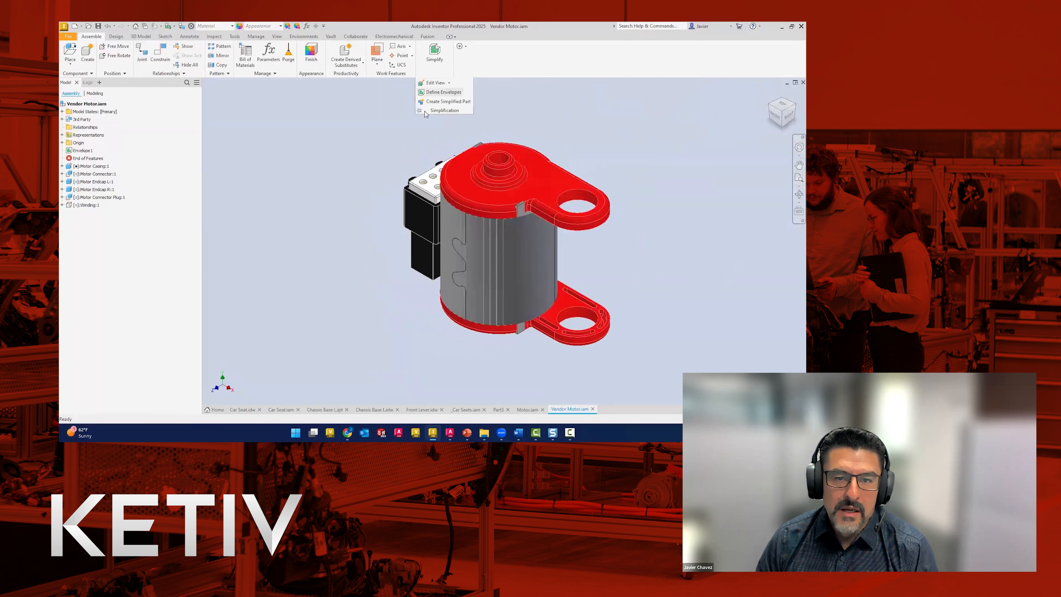
{"action": "left_click", "coordinate": [444, 92]}
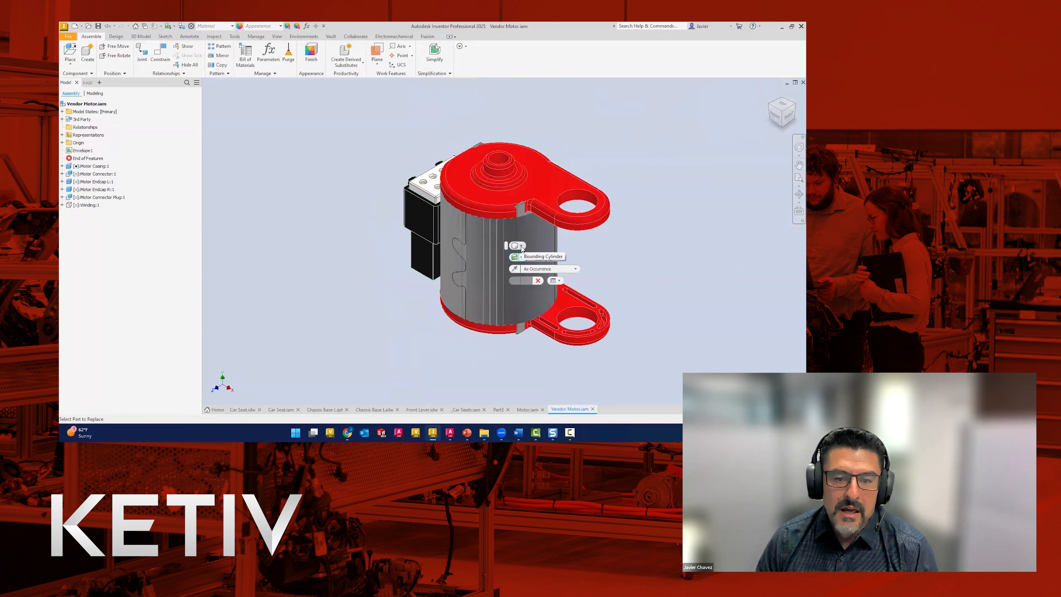
{"action": "left_click", "coordinate": [557, 258]}
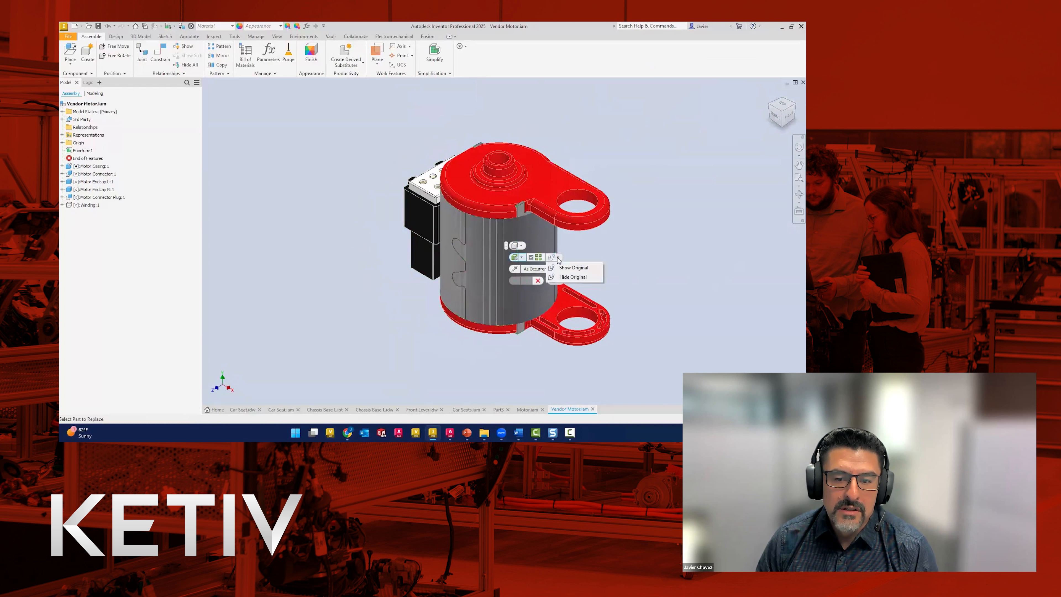
{"action": "left_click", "coordinate": [574, 268]}
{"action": "scroll", "coordinate": [406, 248], "scroll_direction": "up", "scroll_amount": 5}
{"action": "left_click", "coordinate": [446, 193]}
{"action": "scroll", "coordinate": [445, 193], "scroll_direction": "down", "scroll_amount": 5}
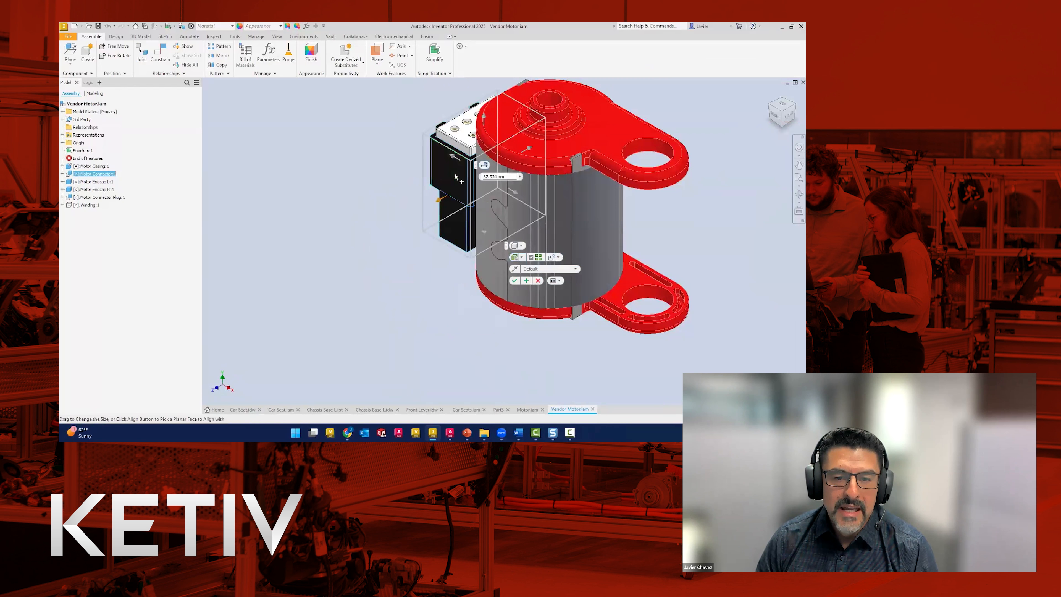
Align the bounding box with planar faces of the Motor Connector so it covers only the larger block, and apply the envelope.
{"action": "left_click", "coordinate": [454, 158]}
{"action": "middle_click_drag", "start_coordinate": [456, 161], "coordinate": [456, 224], "text": "shift"}
{"action": "scroll", "coordinate": [476, 184], "scroll_direction": "up", "scroll_amount": 4}
{"action": "scroll", "coordinate": [472, 176], "scroll_direction": "down", "scroll_amount": 4}
{"action": "left_click", "coordinate": [484, 171]}
{"action": "left_click", "coordinate": [442, 204]}
{"action": "left_click", "coordinate": [468, 196]}
{"action": "scroll", "coordinate": [495, 184], "scroll_direction": "up", "scroll_amount": 5}
{"action": "left_click", "coordinate": [494, 180]}
{"action": "scroll", "coordinate": [494, 180], "scroll_direction": "down", "scroll_amount": 4}
{"action": "middle_click_drag", "start_coordinate": [516, 258], "coordinate": [539, 234], "text": "shift"}
{"action": "scroll", "coordinate": [579, 205], "scroll_direction": "up", "scroll_amount": 3}
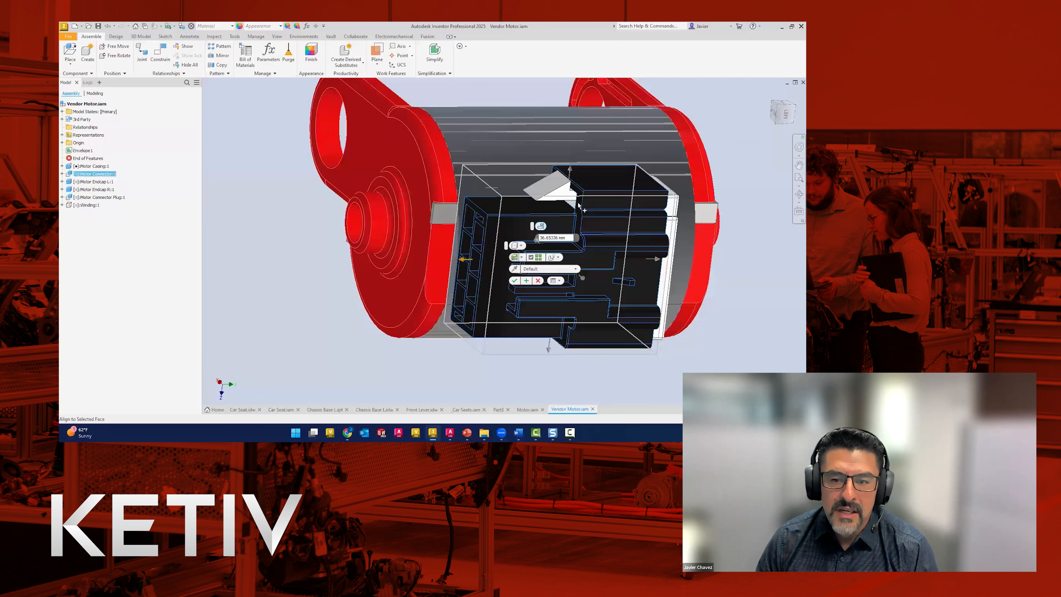
{"action": "left_click", "coordinate": [526, 280]}
Start a second bounding box on the Motor Connector, set it to hide the original, and shrink it to about 26.8 mm and 18.7 mm.
{"action": "mouse_move", "coordinate": [601, 372]}
{"action": "middle_mouse_down", "text": "shift"}
{"action": "mouse_move", "coordinate": [569, 362]}
{"action": "mouse_move", "coordinate": [595, 361]}
{"action": "middle_mouse_up", "text": "shift"}
{"action": "left_click", "coordinate": [509, 244]}
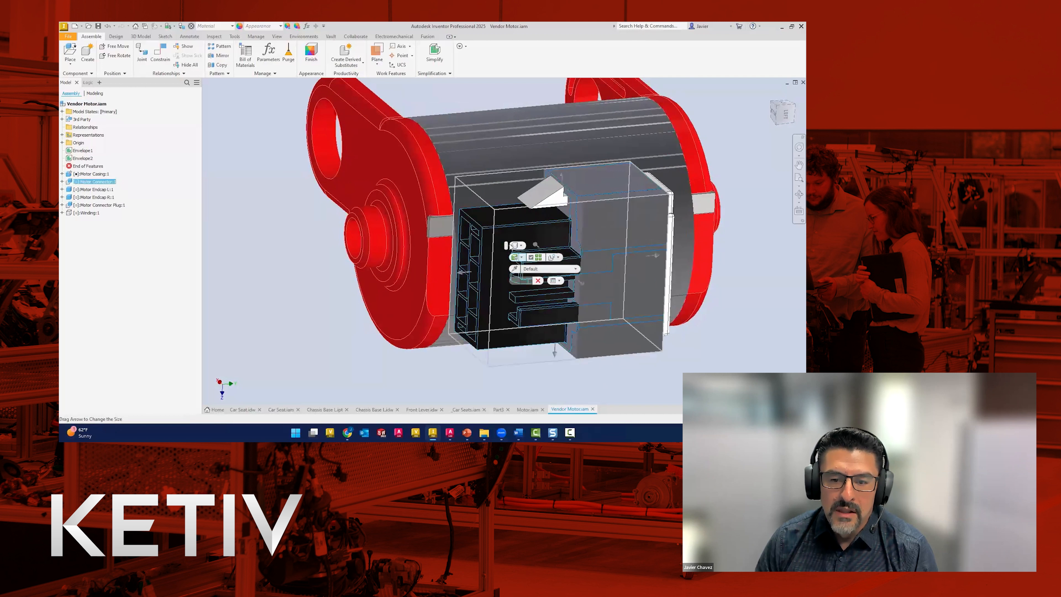
{"action": "left_click", "coordinate": [558, 258]}
{"action": "left_click", "coordinate": [567, 277]}
{"action": "left_click_drag", "start_coordinate": [562, 177], "coordinate": [510, 237]}
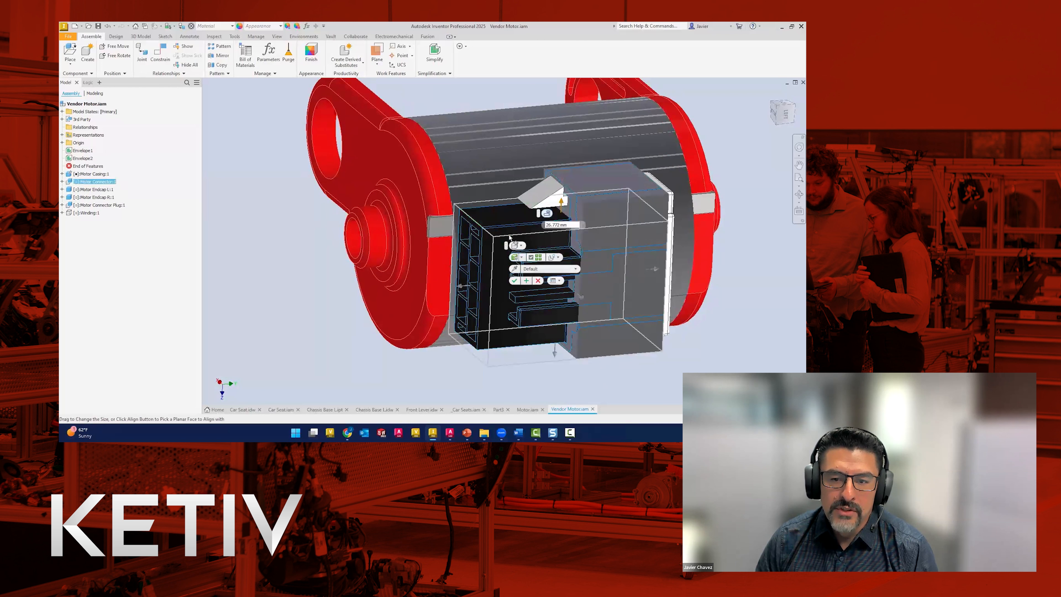
{"action": "left_click_drag", "start_coordinate": [654, 269], "coordinate": [505, 295]}
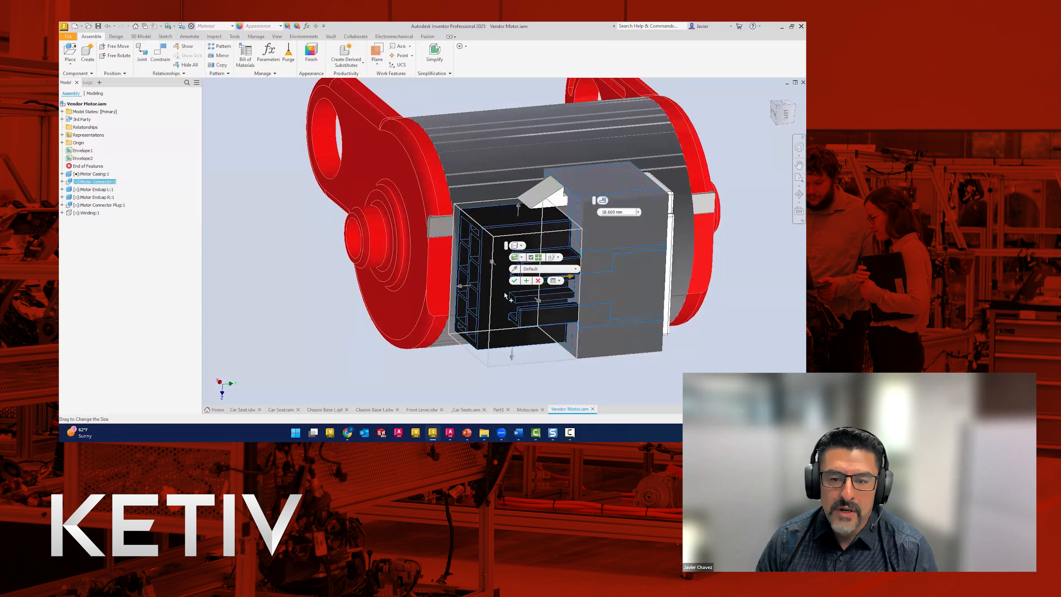
Align the motor-facing side of the second box with the planar face of the smaller connector block and apply the envelope.
{"action": "middle_click_drag", "start_coordinate": [505, 296], "coordinate": [617, 307], "text": "shift"}
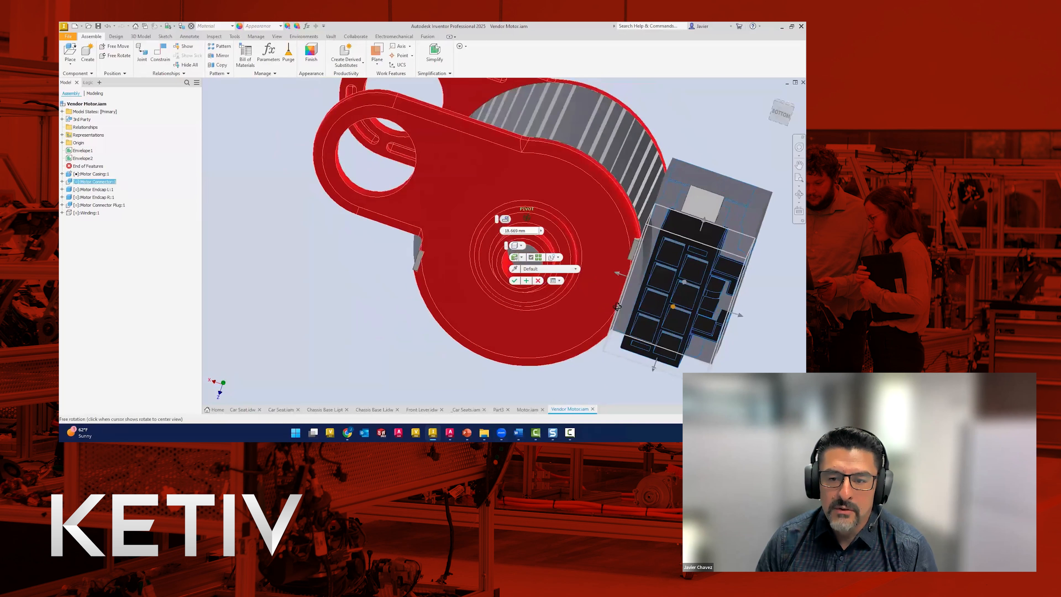
{"action": "left_click", "coordinate": [620, 274]}
{"action": "left_click", "coordinate": [646, 265]}
{"action": "middle_click_drag", "start_coordinate": [639, 289], "coordinate": [654, 318], "text": "shift"}
Cover the remaining slotted area of the Motor Connector with another bounding box envelope, apply it, and end Define Envelopes.
{"action": "left_click", "coordinate": [653, 296]}
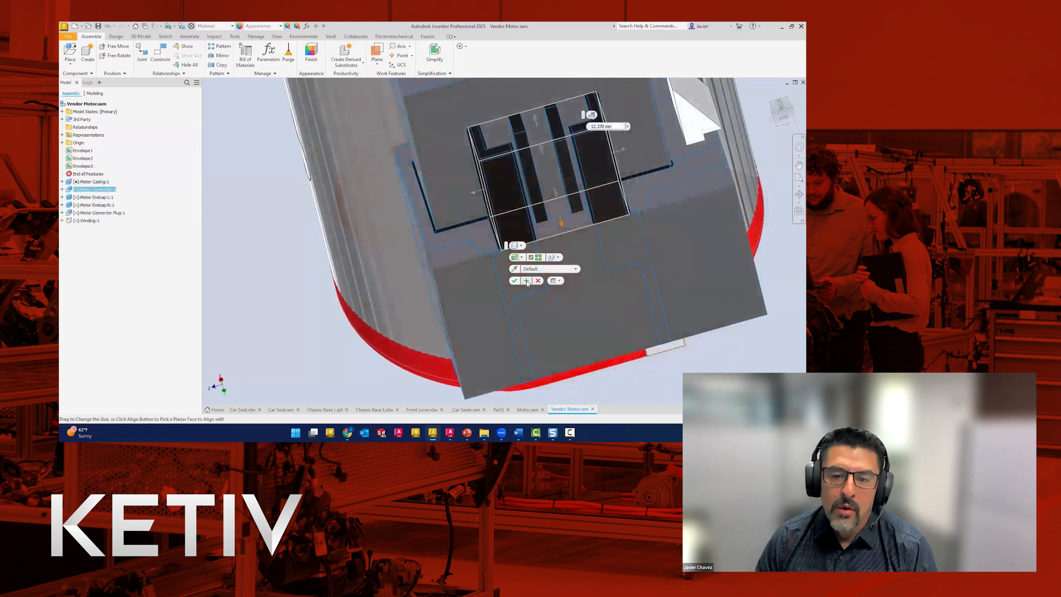
{"action": "left_click", "coordinate": [526, 281]}
{"action": "scroll", "coordinate": [659, 281], "scroll_direction": "down", "scroll_amount": 5}
{"action": "middle_click_drag", "start_coordinate": [664, 292], "coordinate": [550, 303], "text": "shift"}
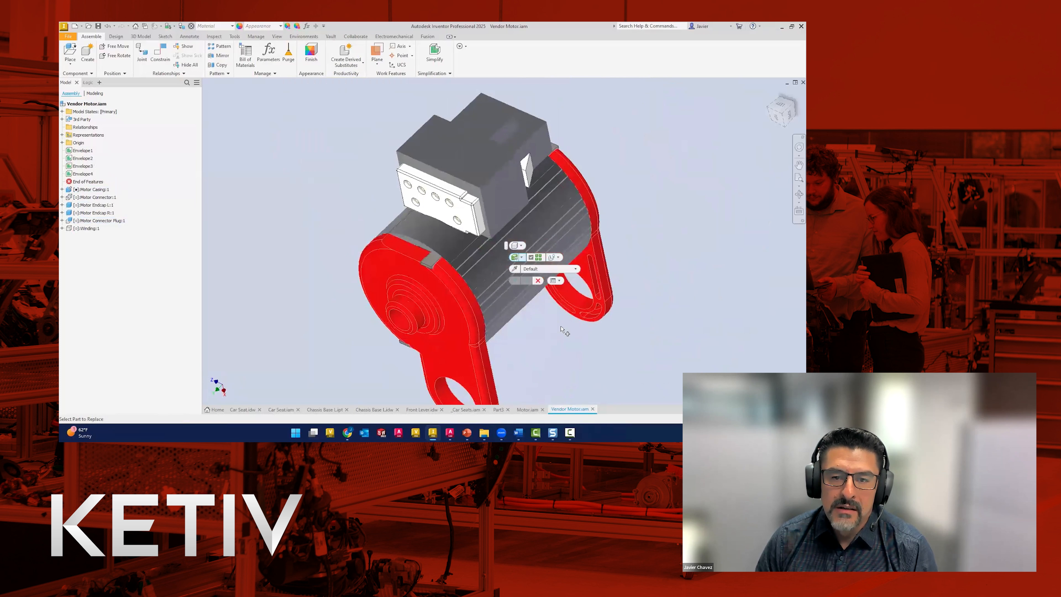
{"action": "middle_click_drag", "start_coordinate": [572, 367], "coordinate": [528, 294], "text": "shift"}
{"action": "scroll", "coordinate": [527, 293], "scroll_direction": "down", "scroll_amount": 3}
{"action": "left_click", "coordinate": [538, 280]}
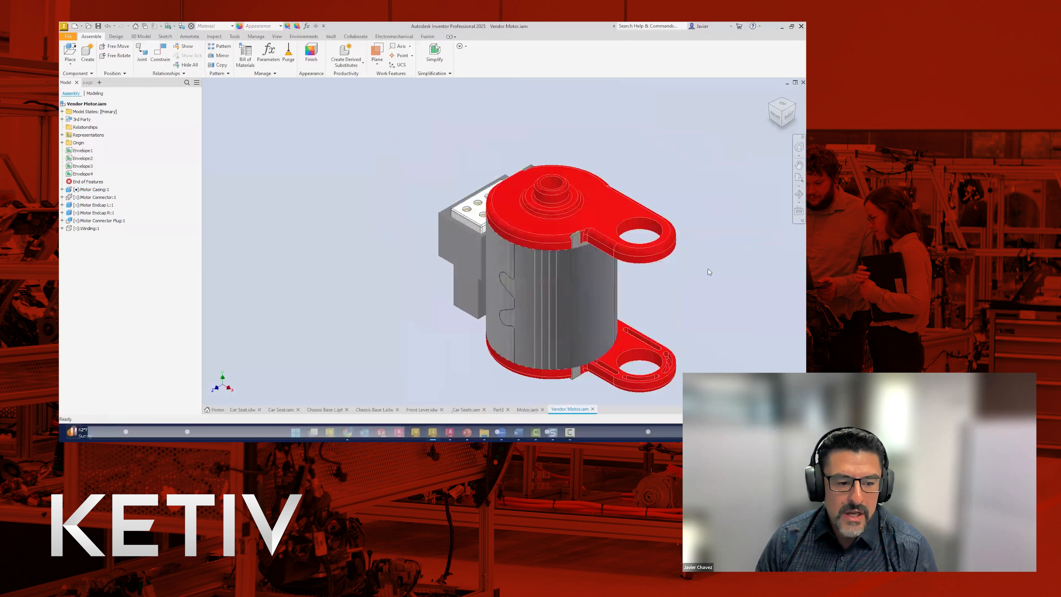
Start creating a simplified part from the assembly, using the combine style that keeps each solid as a separate body.
{"action": "left_click", "coordinate": [450, 73]}
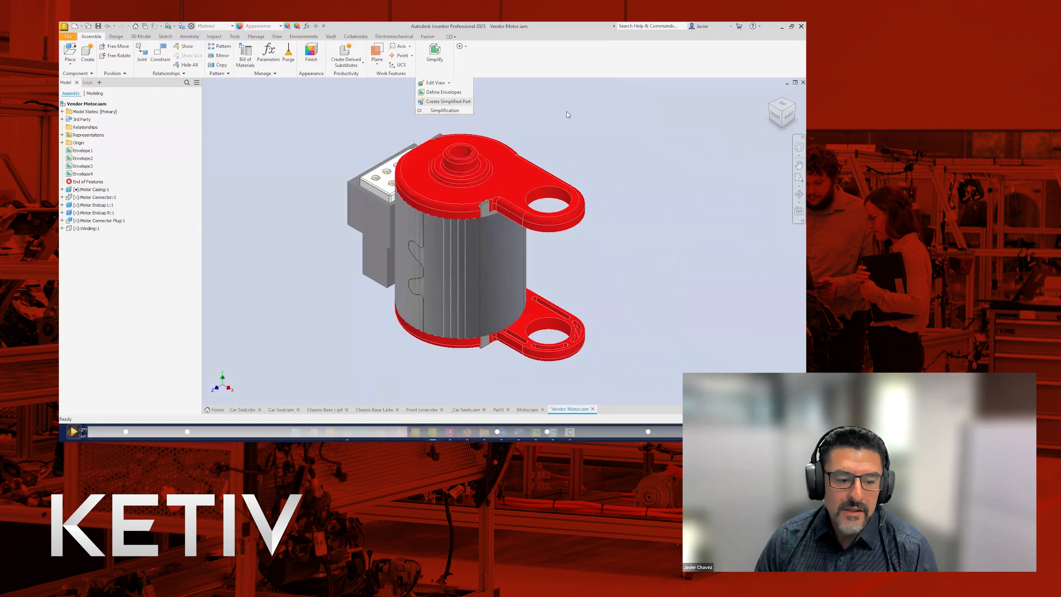
{"action": "left_click", "coordinate": [767, 98]}
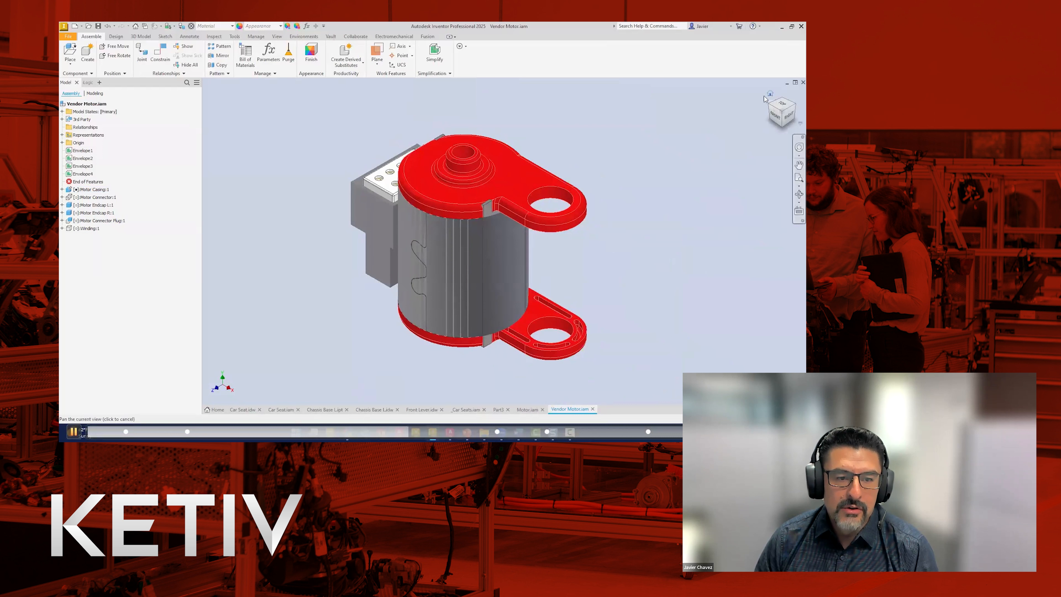
{"action": "left_click", "coordinate": [435, 73]}
{"action": "left_click", "coordinate": [443, 102]}
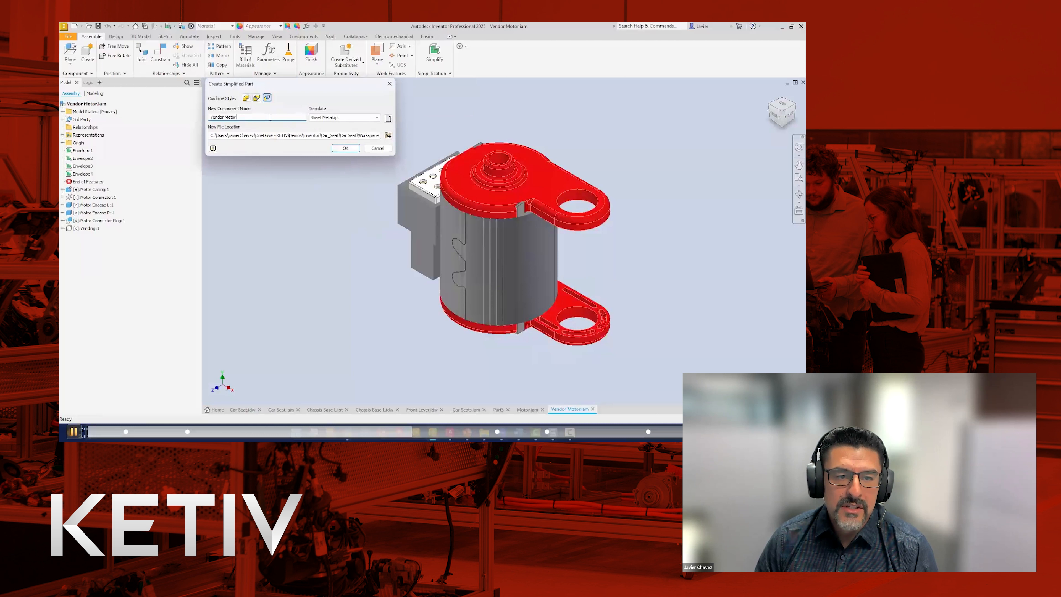
{"action": "left_click", "coordinate": [267, 98]}
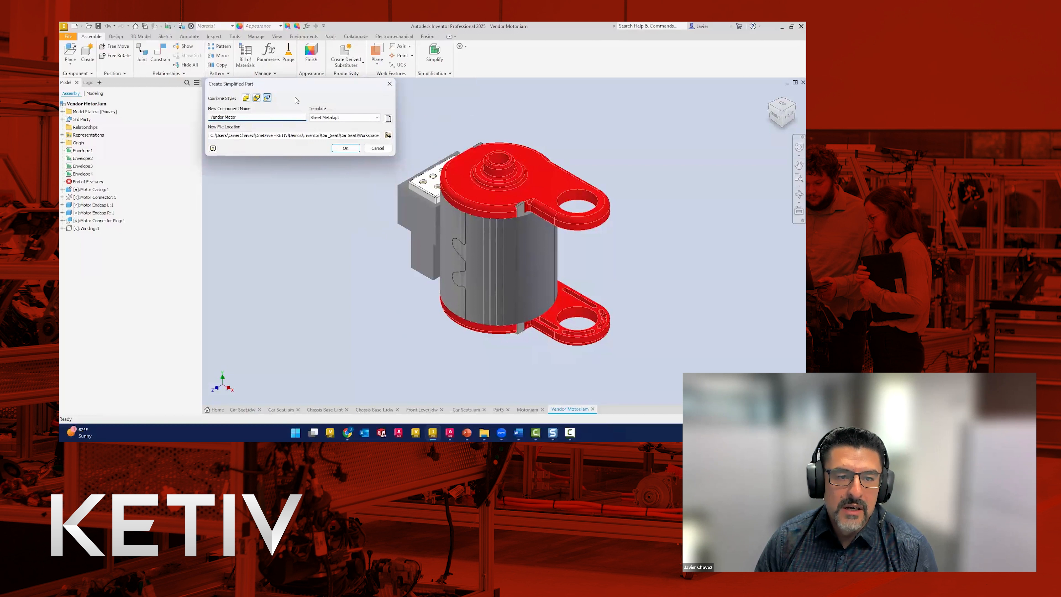
Choose the metric Standard (mm).ipt template and create the simplified Vendor Motor part.
{"action": "left_click", "coordinate": [388, 119]}
{"action": "left_click", "coordinate": [240, 52]}
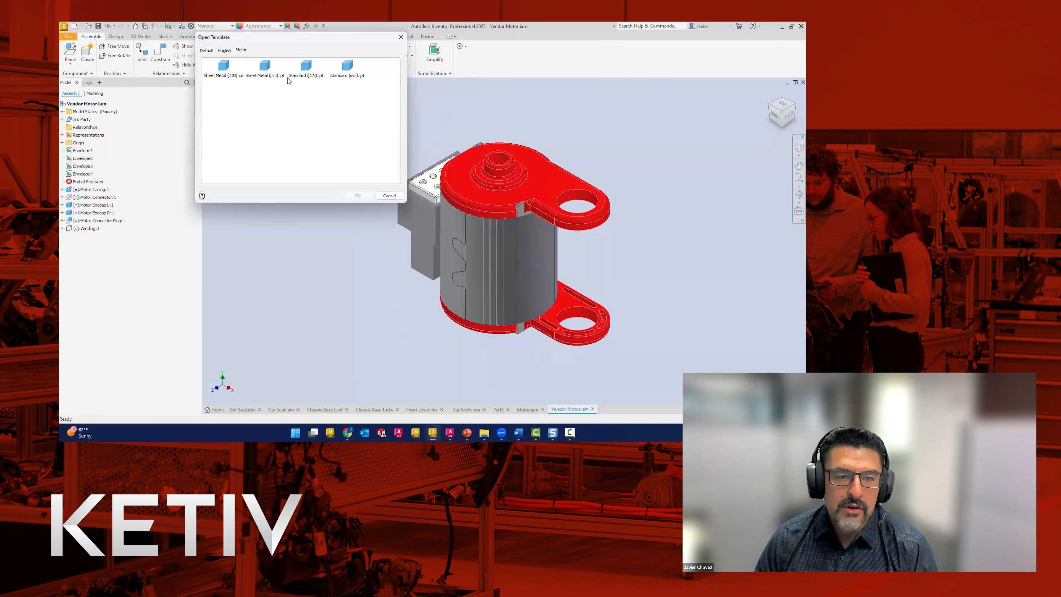
{"action": "left_click", "coordinate": [341, 74]}
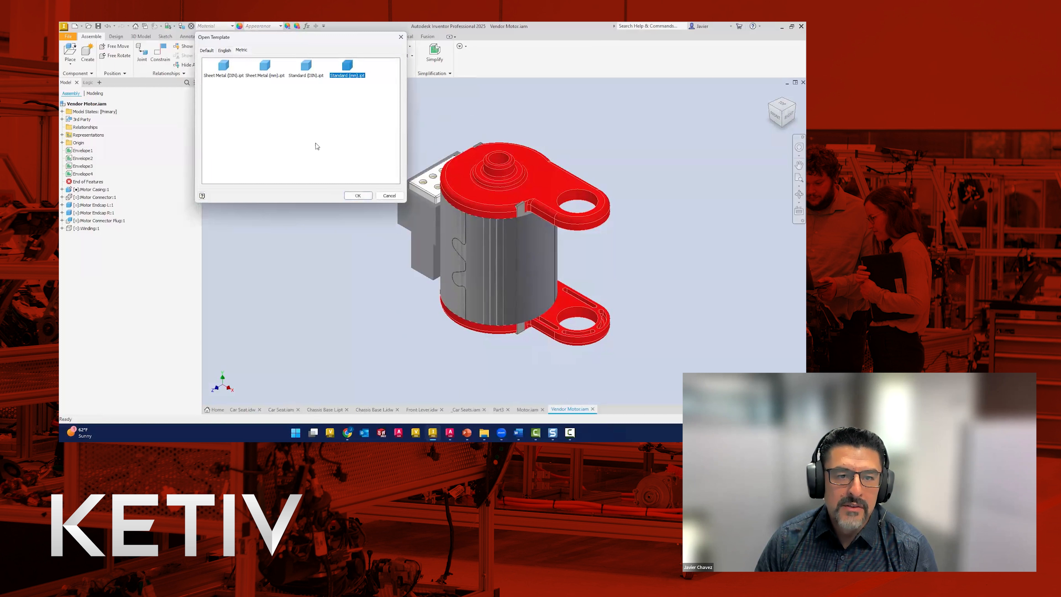
{"action": "left_click", "coordinate": [359, 196]}
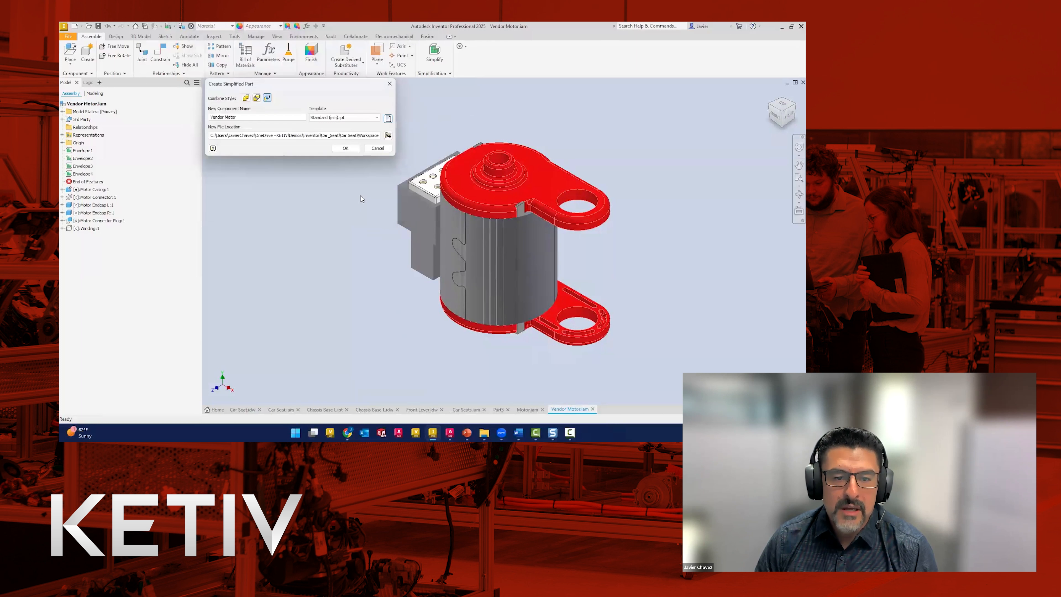
{"action": "left_click", "coordinate": [349, 149]}
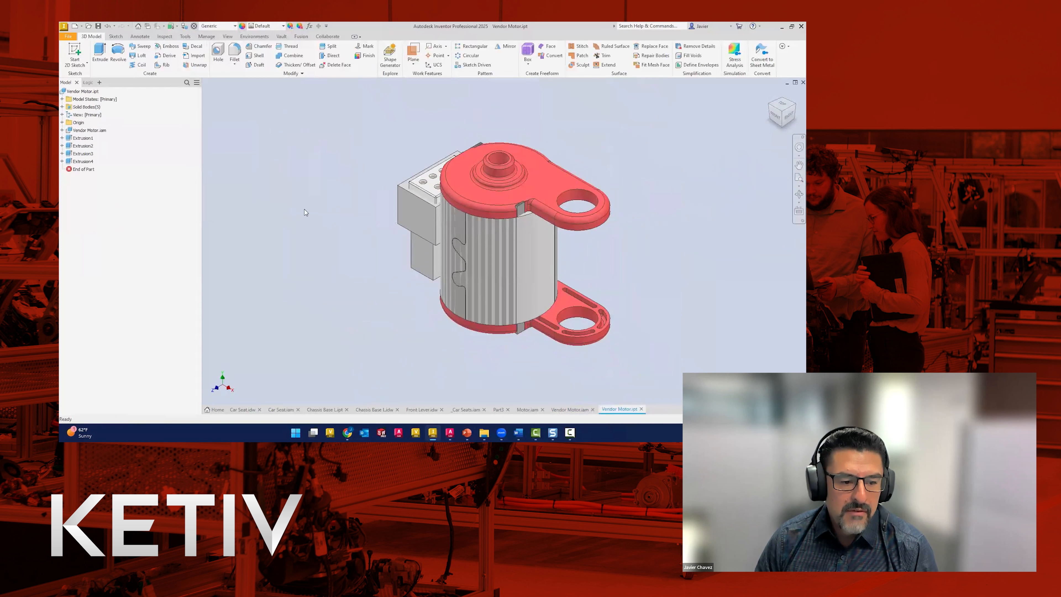
Examine the solid bodies of the simplified part and the components linked from Vendor Motor.iam.
{"action": "left_click", "coordinate": [62, 106]}
{"action": "left_click", "coordinate": [78, 117]}
{"action": "key", "text": "Down"}
{"action": "key", "text": "Down"}
{"action": "key", "text": "Down"}
{"action": "key", "text": "Down"}
{"action": "left_click", "coordinate": [83, 124]}
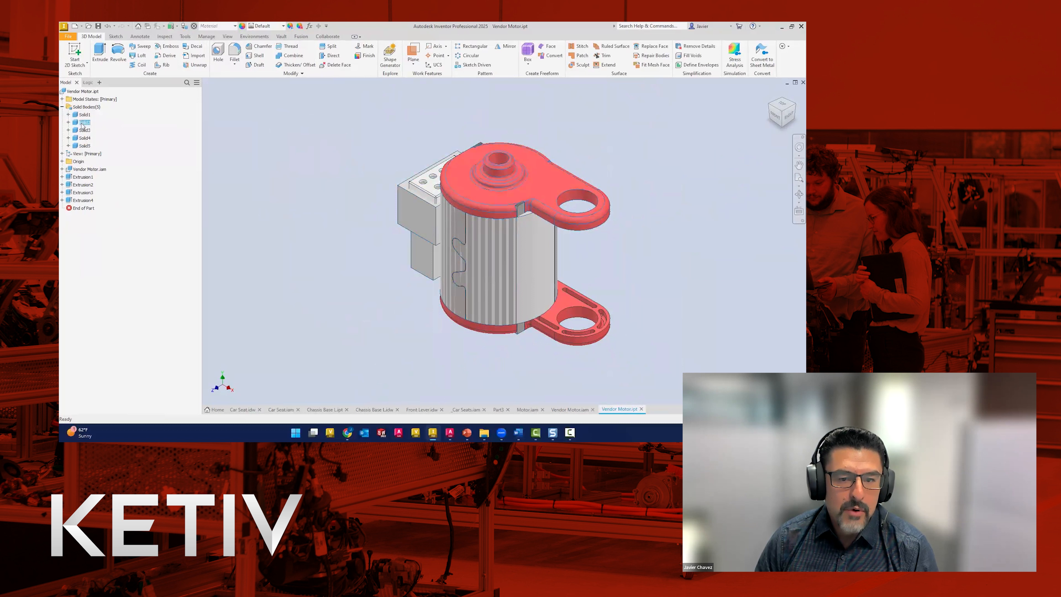
{"action": "left_click", "coordinate": [62, 170]}
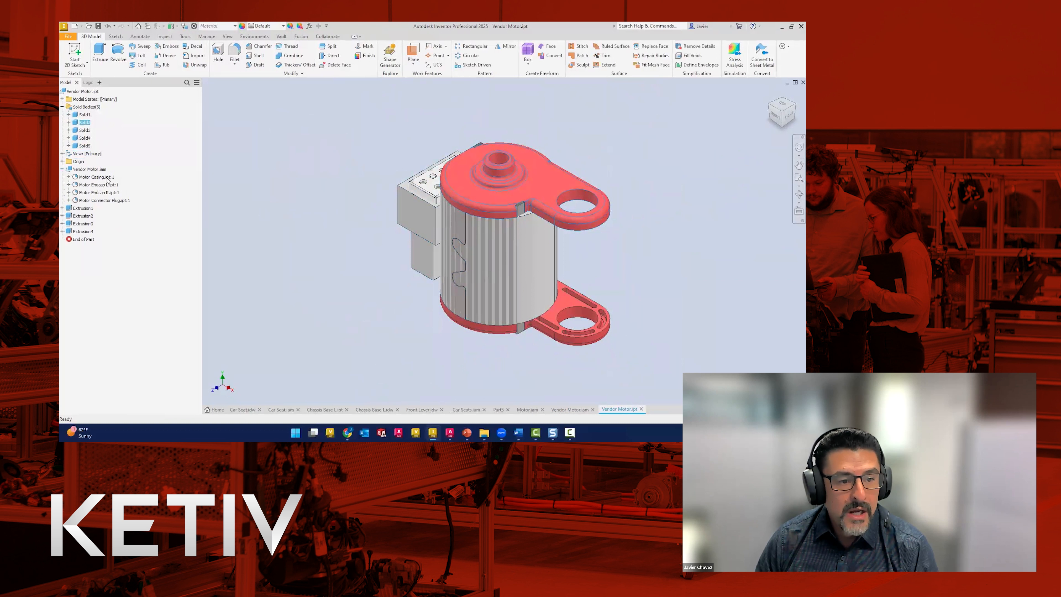
{"action": "left_click", "coordinate": [82, 170]}
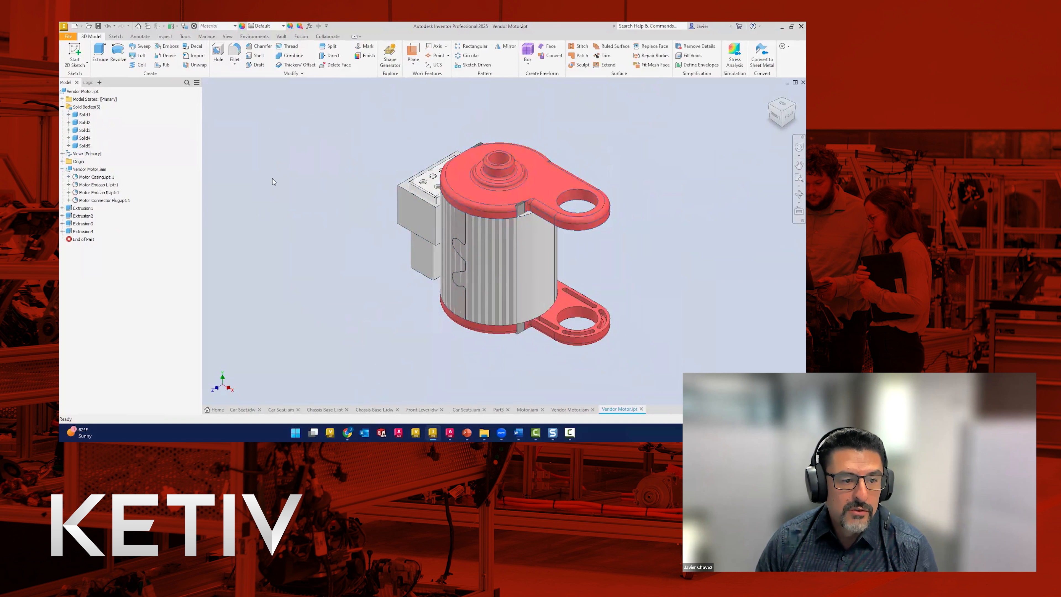
Expand each solid body to check which source parts or extrusions it comes from.
{"action": "left_click", "coordinate": [68, 115]}
{"action": "left_click", "coordinate": [68, 130]}
{"action": "left_click", "coordinate": [67, 145]}
{"action": "left_click", "coordinate": [68, 161]}
{"action": "left_click", "coordinate": [68, 177]}
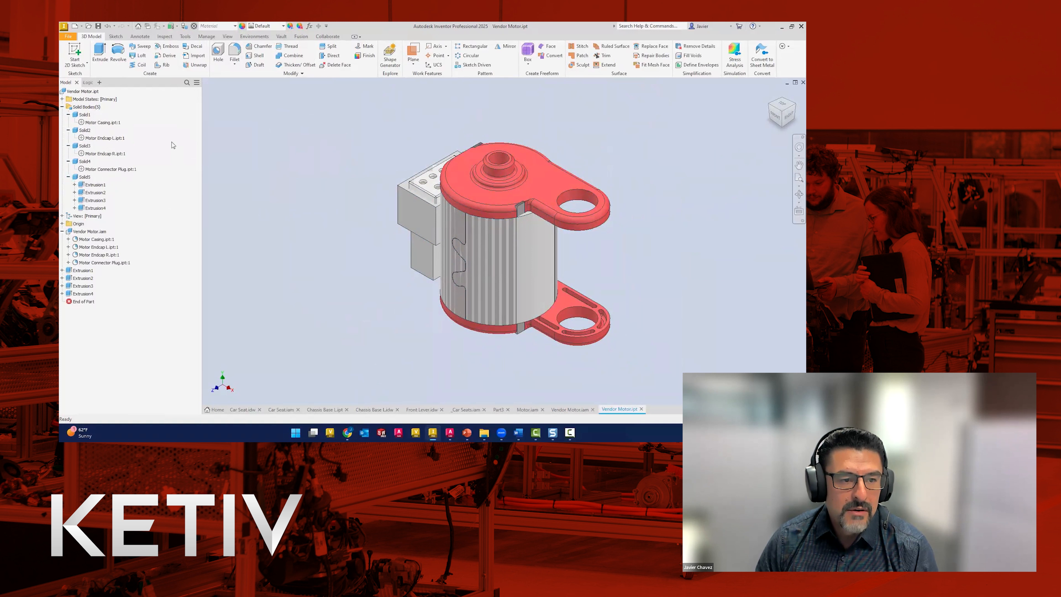
Hide all solid bodies except the one derived from the Motor Casing.
{"action": "left_click", "coordinate": [104, 123]}
{"action": "right_click", "coordinate": [107, 126]}
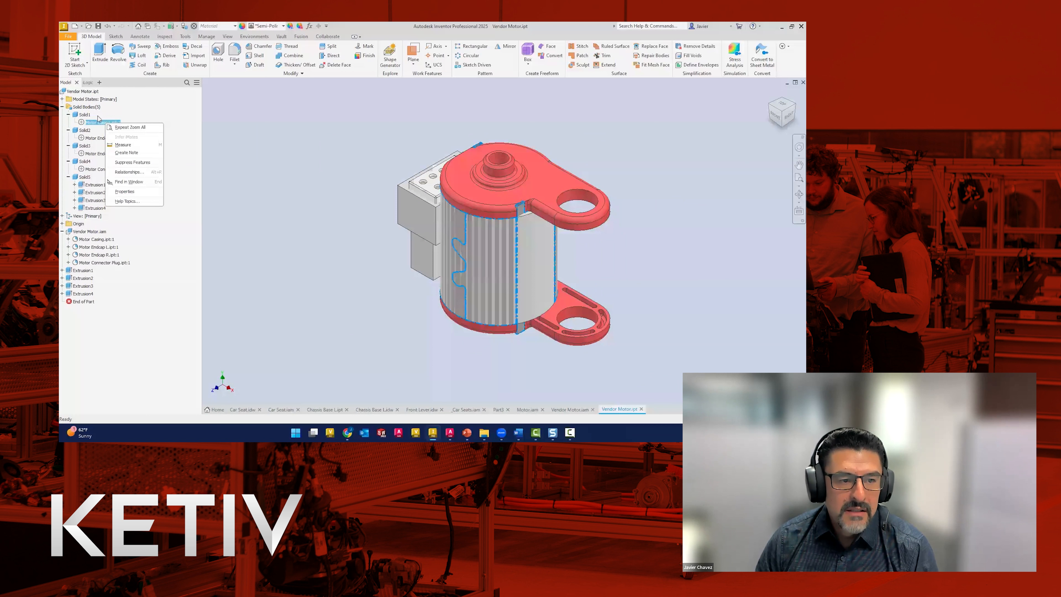
{"action": "left_click", "coordinate": [89, 116]}
{"action": "right_click", "coordinate": [87, 116]}
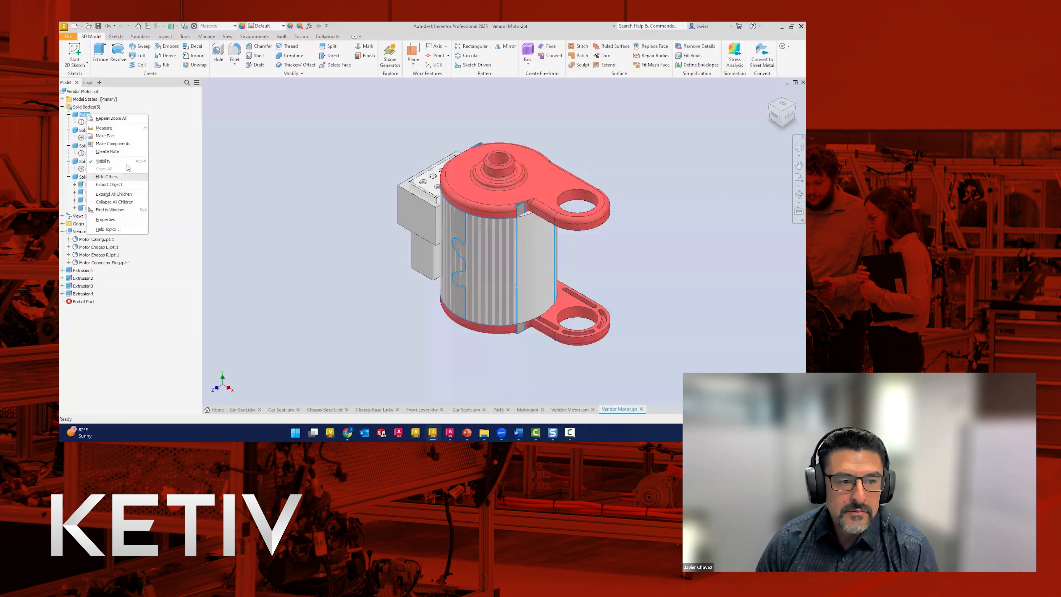
{"action": "left_click", "coordinate": [106, 176]}
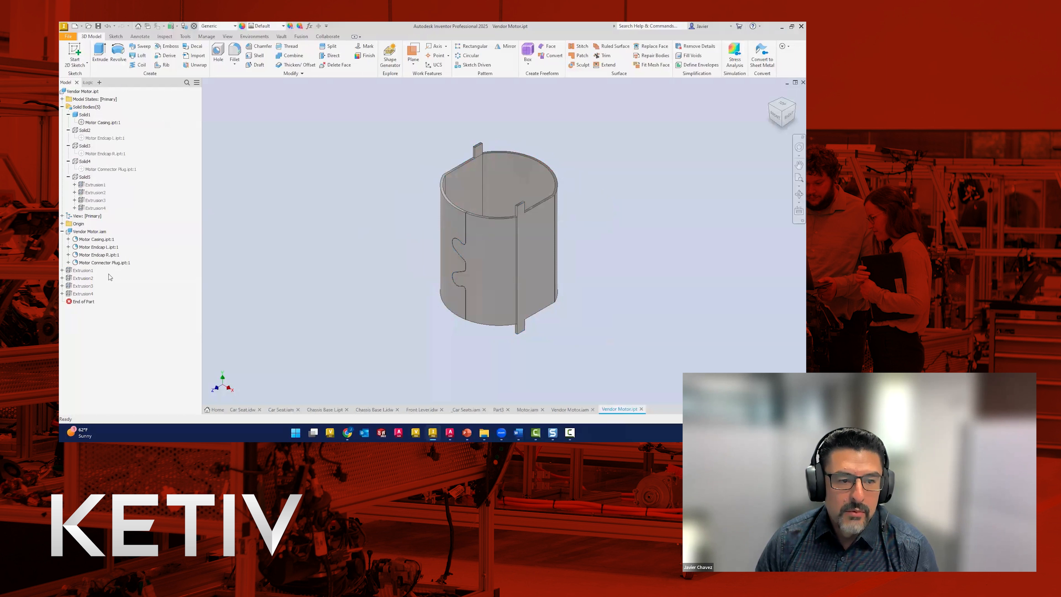
Display the Extrusion1 envelope cylinder together with the Motor Casing solid, without Extrusion2 to Extrusion4.
{"action": "left_click", "coordinate": [82, 293]}
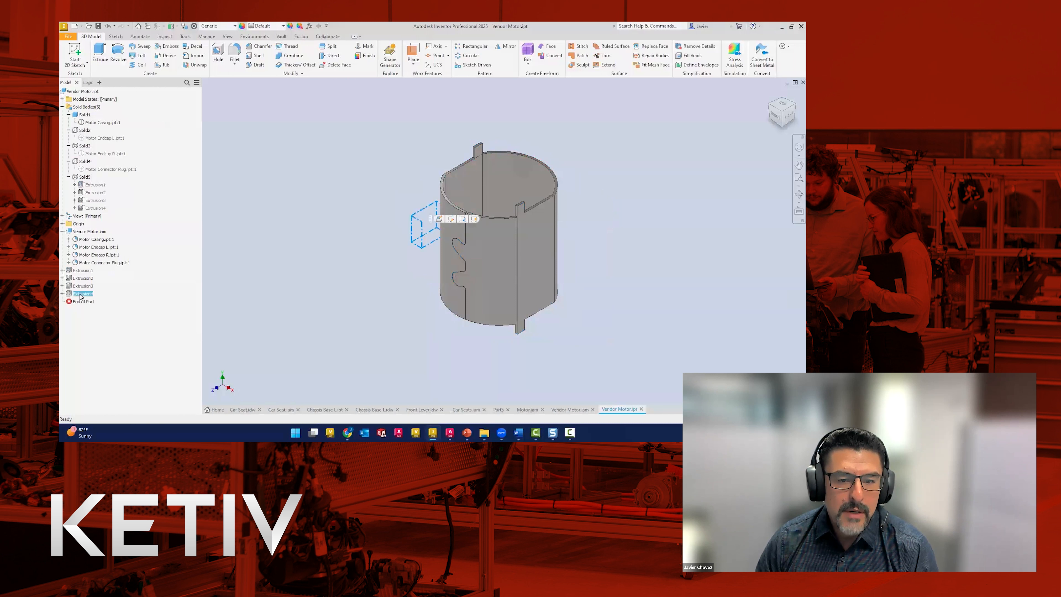
{"action": "right_click", "coordinate": [79, 272]}
{"action": "left_click", "coordinate": [102, 396]}
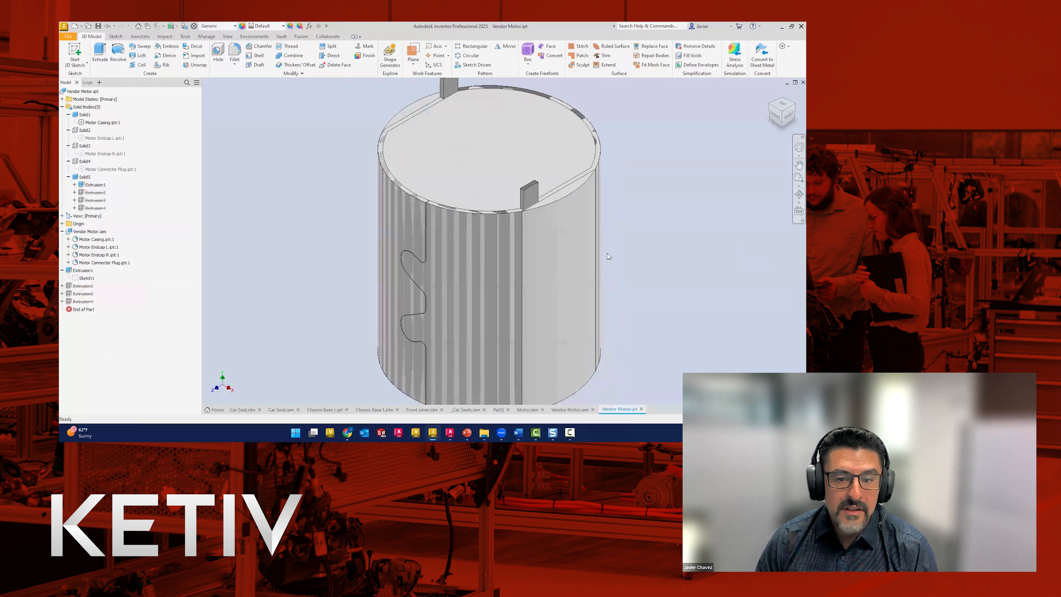
Start a sketch on the envelope cylinder's top face and project its circular edge and the casing's two flat edges.
{"action": "left_click", "coordinate": [75, 52]}
{"action": "left_click", "coordinate": [500, 126]}
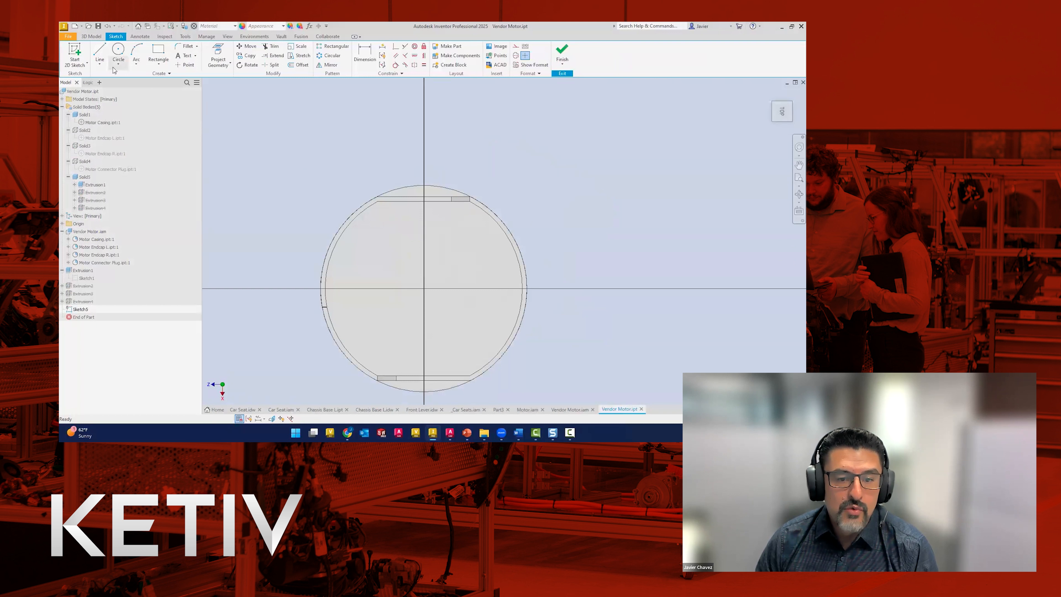
{"action": "left_click", "coordinate": [218, 54]}
{"action": "left_click", "coordinate": [416, 198]}
{"action": "left_click", "coordinate": [450, 384]}
{"action": "left_click", "coordinate": [490, 329]}
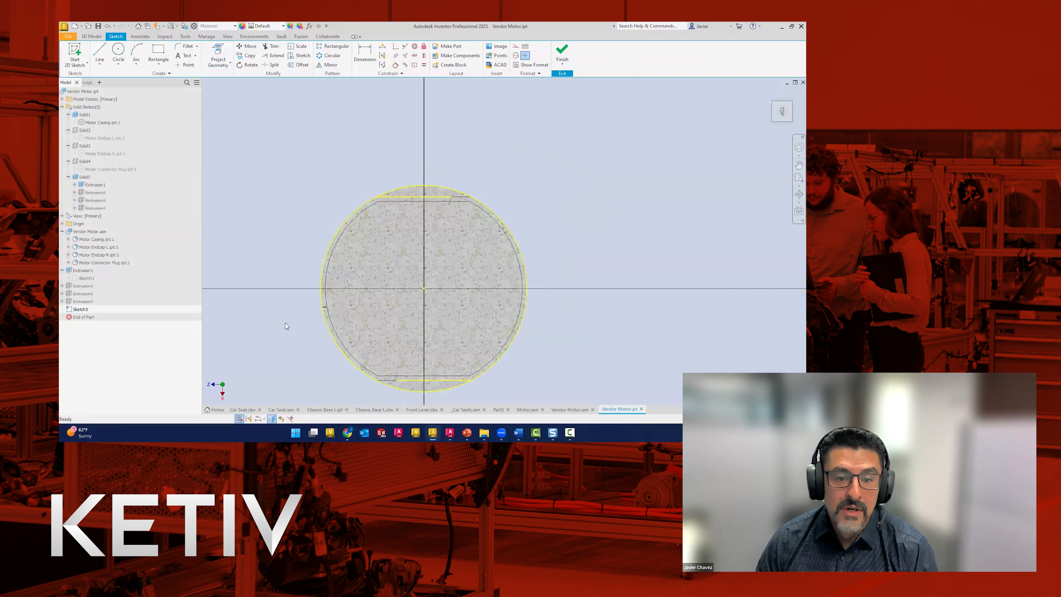
Extend the flat-edge lines, make their ends coincident with the circle, fix the line geometry and finish the sketch.
{"action": "left_click", "coordinate": [273, 55]}
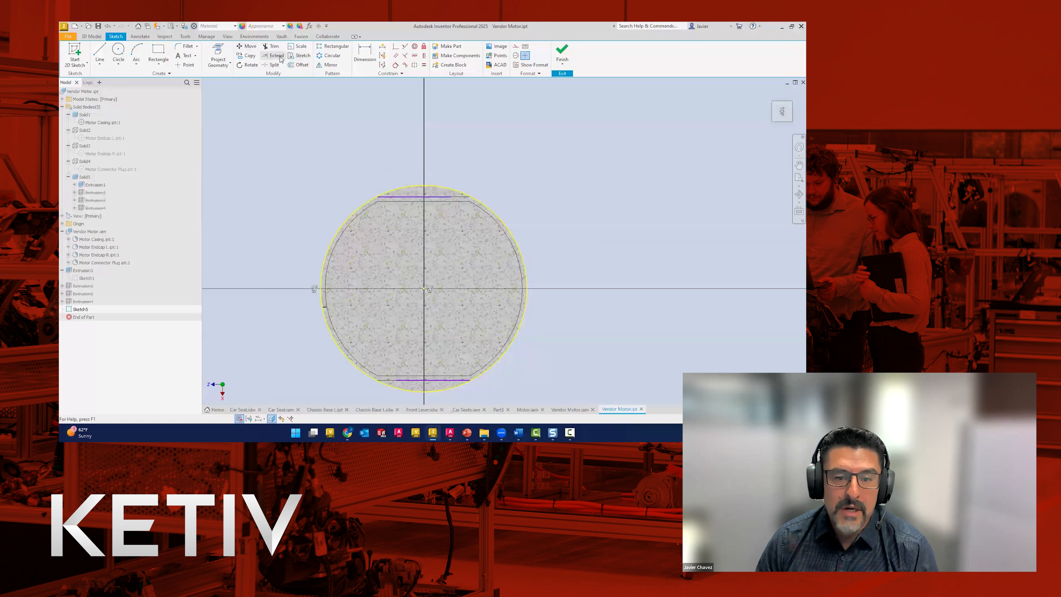
{"action": "left_click", "coordinate": [407, 380]}
{"action": "left_click", "coordinate": [395, 46]}
{"action": "left_click", "coordinate": [378, 196]}
{"action": "left_click", "coordinate": [386, 192]}
{"action": "left_click", "coordinate": [470, 380]}
{"action": "left_click", "coordinate": [483, 374]}
{"action": "left_click", "coordinate": [423, 46]}
{"action": "left_click", "coordinate": [414, 197]}
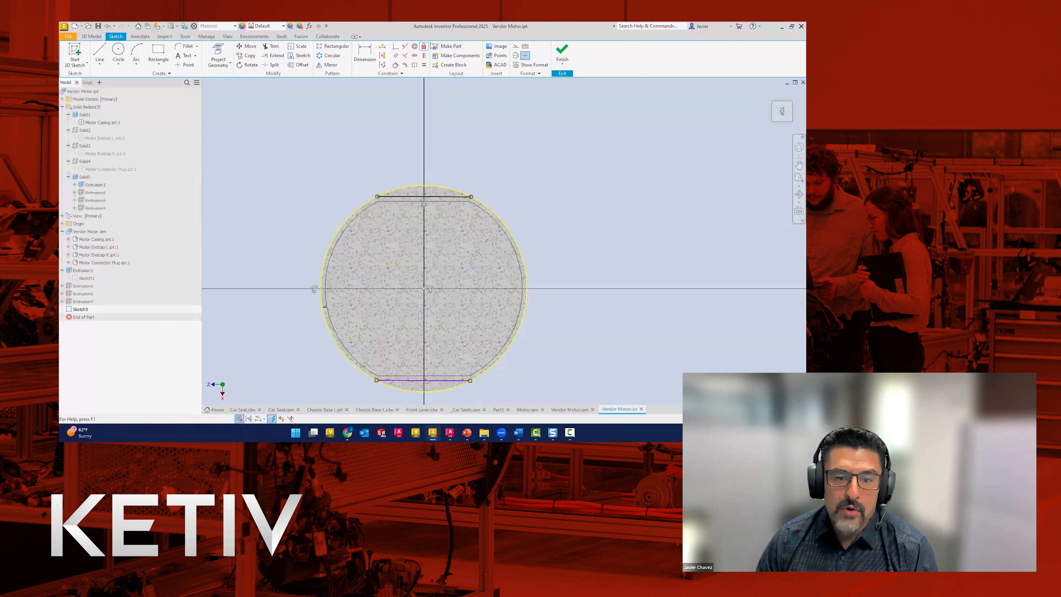
{"action": "left_click", "coordinate": [562, 52]}
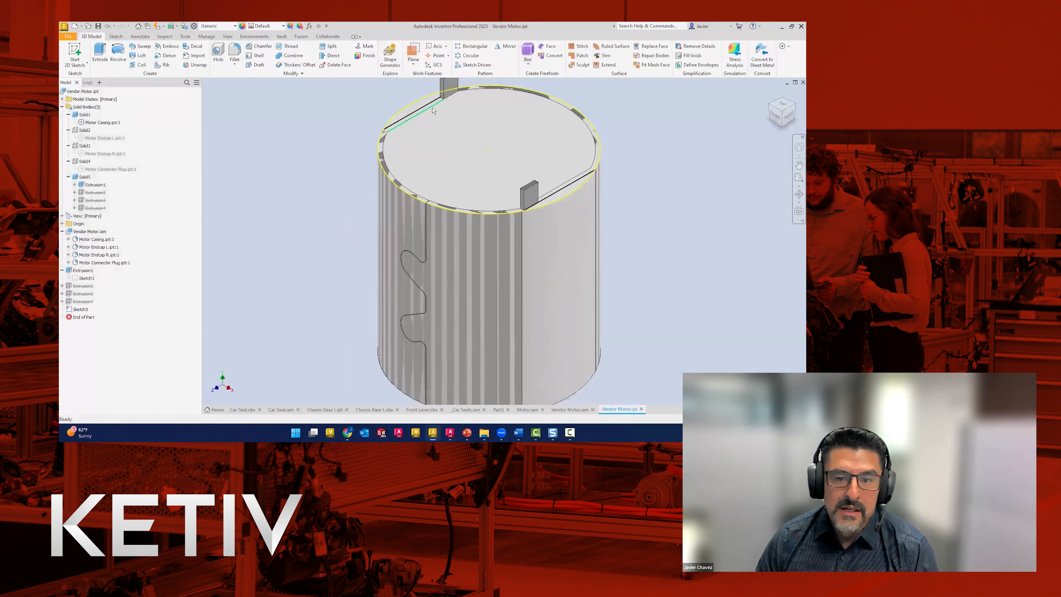
Extrude the two segments outside the flat lines as a through-all cut in the envelope cylinder.
{"action": "left_click", "coordinate": [99, 52]}
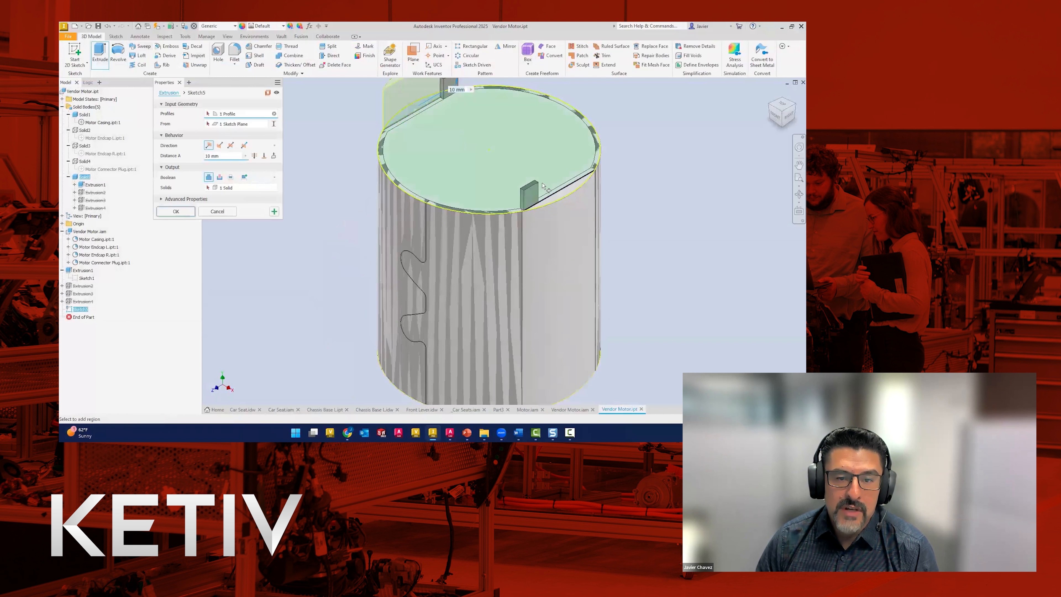
{"action": "left_click", "coordinate": [575, 186]}
{"action": "left_click", "coordinate": [219, 176]}
{"action": "left_click", "coordinate": [254, 156]}
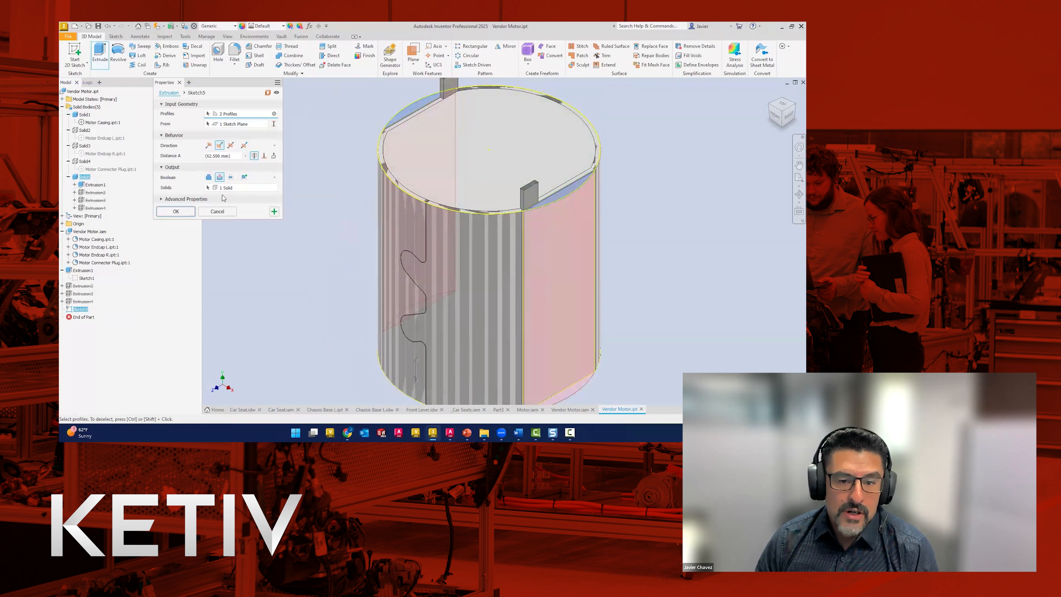
{"action": "left_click", "coordinate": [177, 210]}
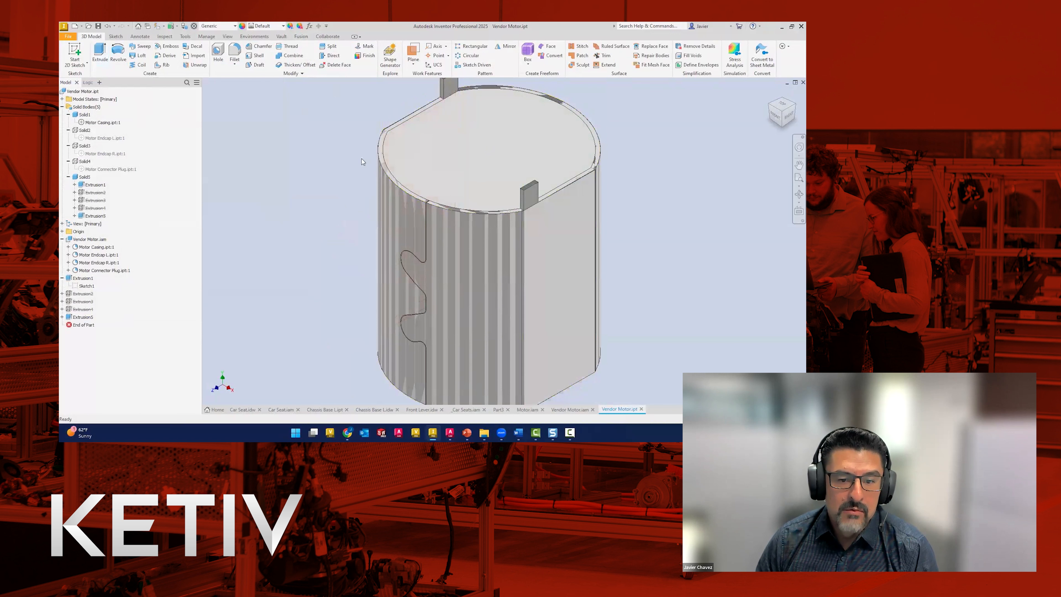
Edit the derived Vendor Motor.iam assembly to exclude the Motor Casing component.
{"action": "left_click", "coordinate": [68, 247]}
{"action": "left_click", "coordinate": [92, 255]}
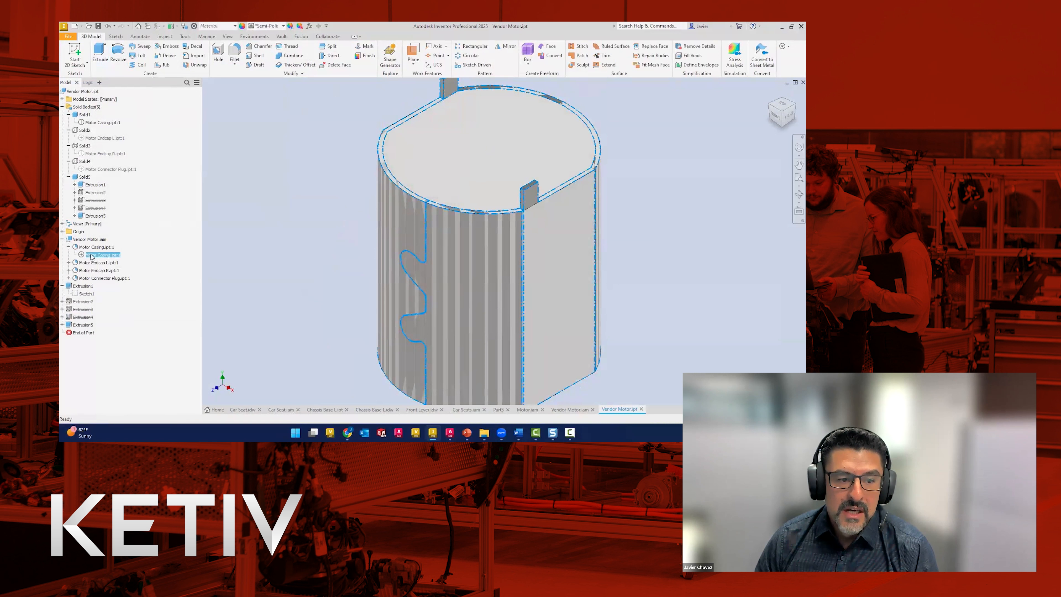
{"action": "right_click", "coordinate": [83, 240]}
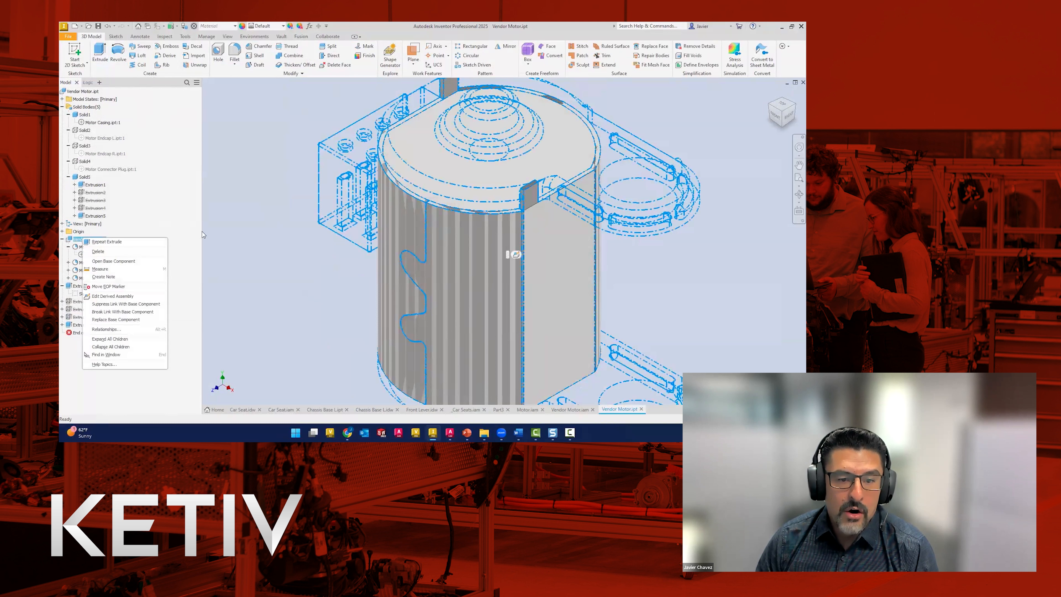
{"action": "left_click", "coordinate": [112, 296]}
{"action": "left_click", "coordinate": [227, 141]}
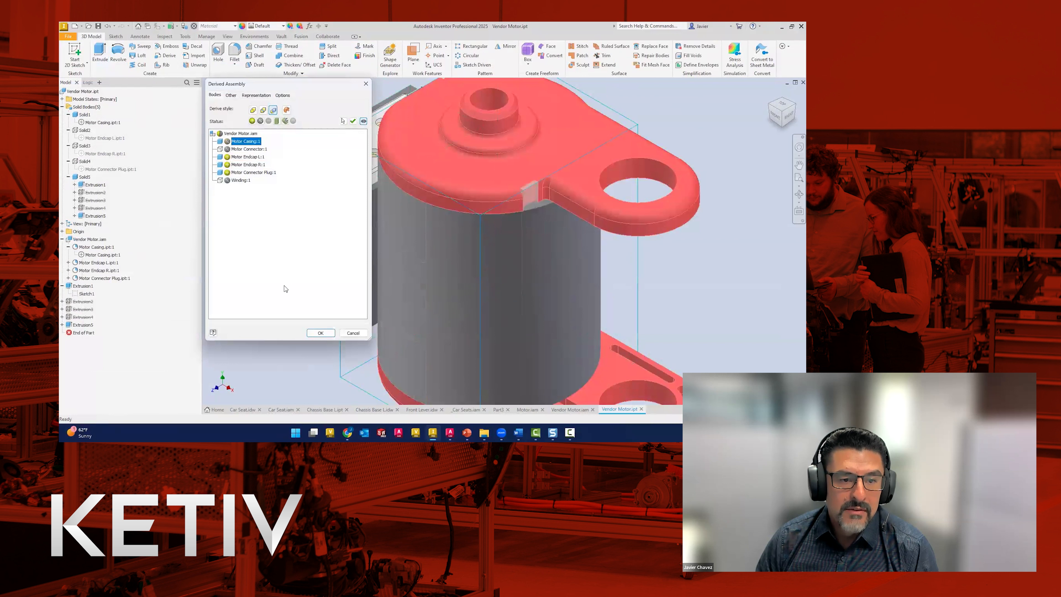
{"action": "left_click", "coordinate": [321, 333]}
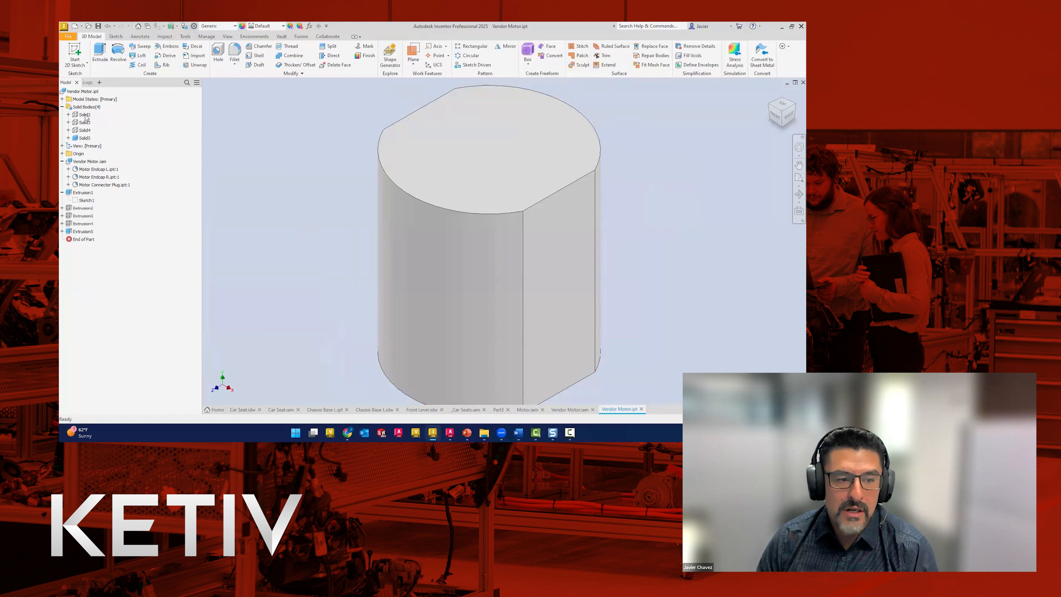
Show all solid bodies and check the motor with its envelope casing from several angles.
{"action": "left_click", "coordinate": [68, 138]}
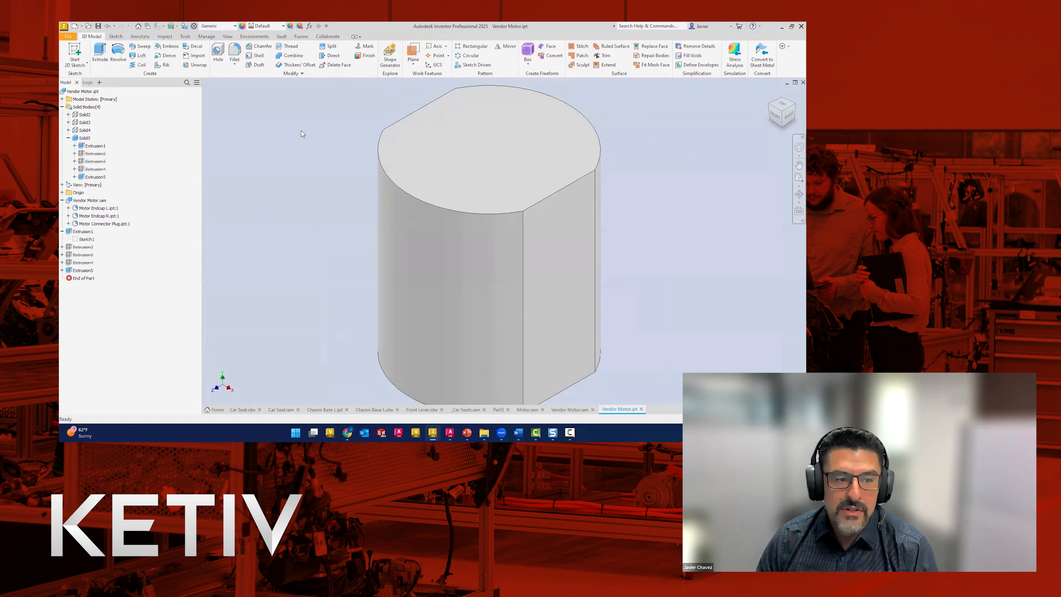
{"action": "right_click", "coordinate": [85, 115]}
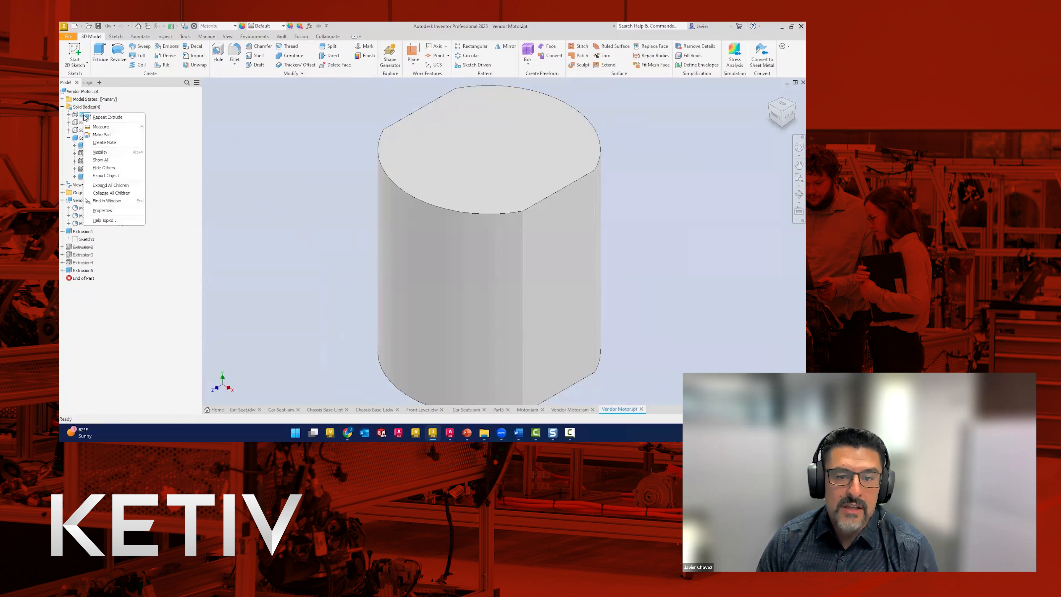
{"action": "left_click", "coordinate": [101, 161]}
{"action": "scroll", "coordinate": [282, 166], "scroll_direction": "down", "scroll_amount": 3}
{"action": "middle_click_drag", "start_coordinate": [282, 166], "coordinate": [285, 178]}
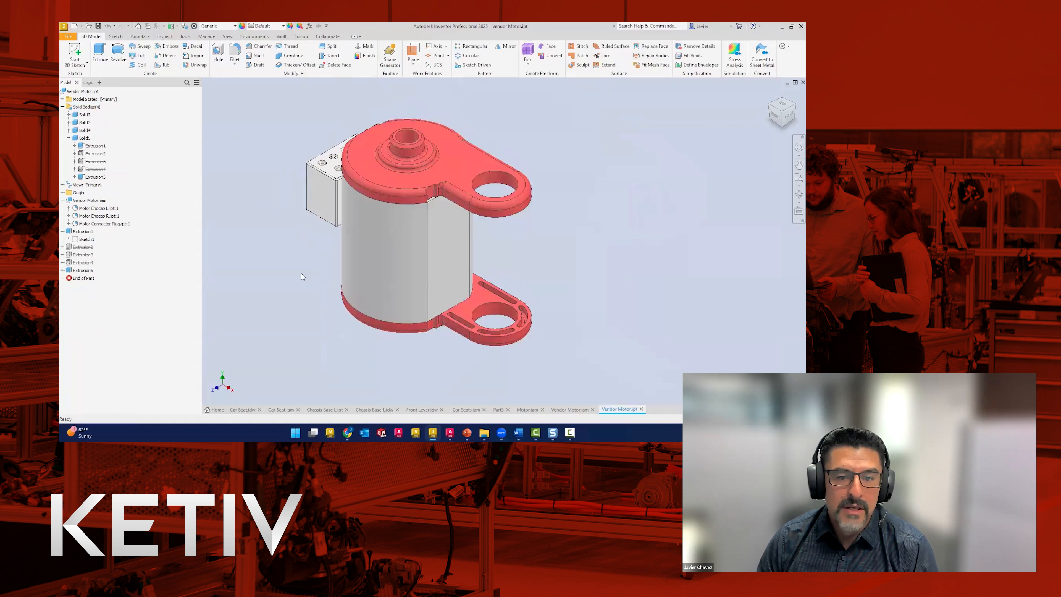
{"action": "middle_click_drag", "start_coordinate": [297, 271], "coordinate": [301, 278]}
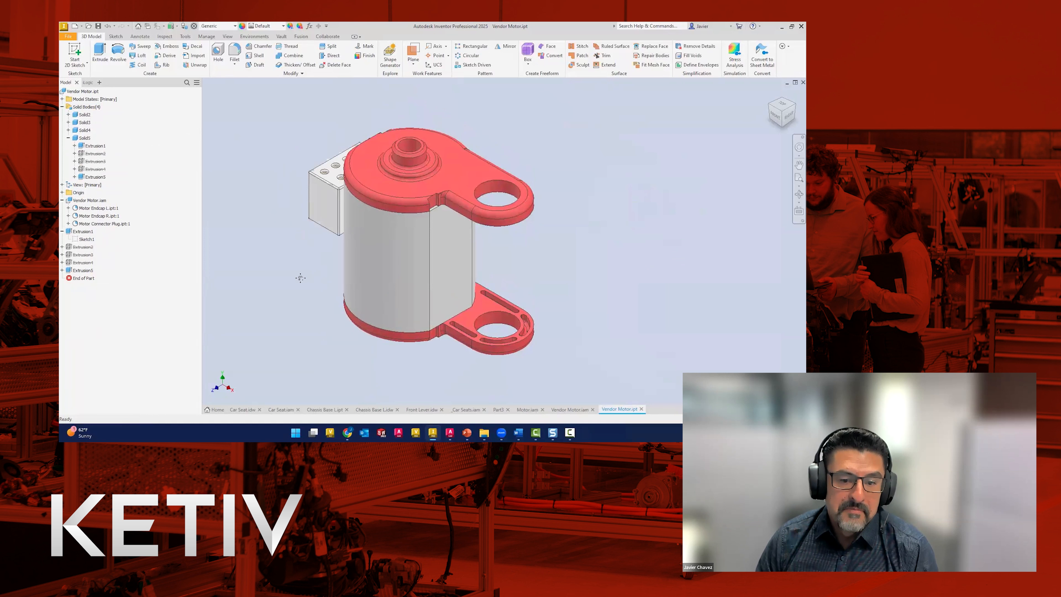
{"action": "middle_click_drag", "start_coordinate": [330, 253], "coordinate": [389, 222], "text": "shift"}
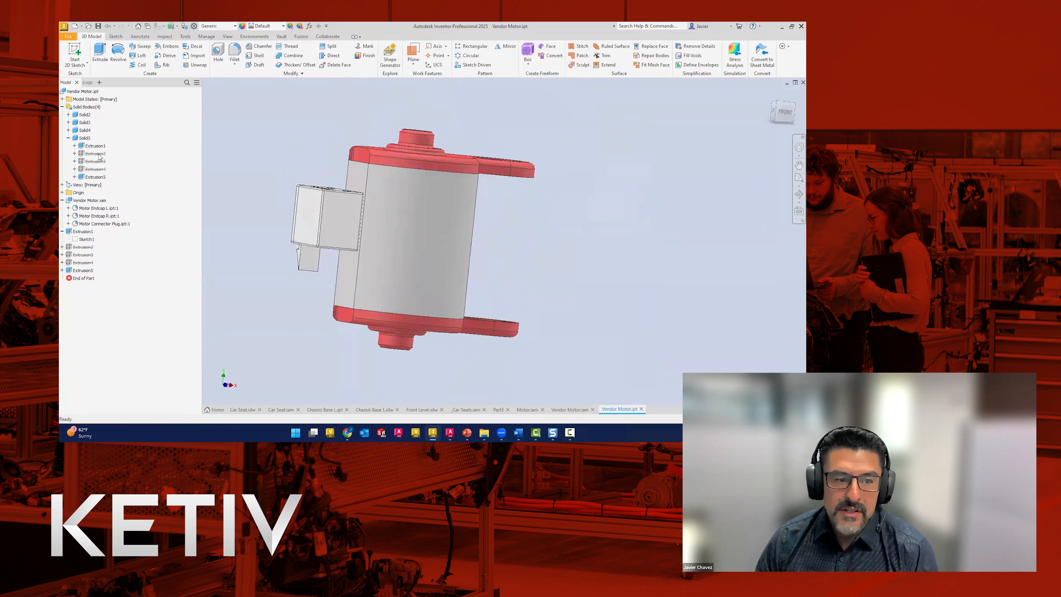
{"action": "middle_click_drag", "start_coordinate": [265, 208], "coordinate": [334, 216], "text": "shift"}
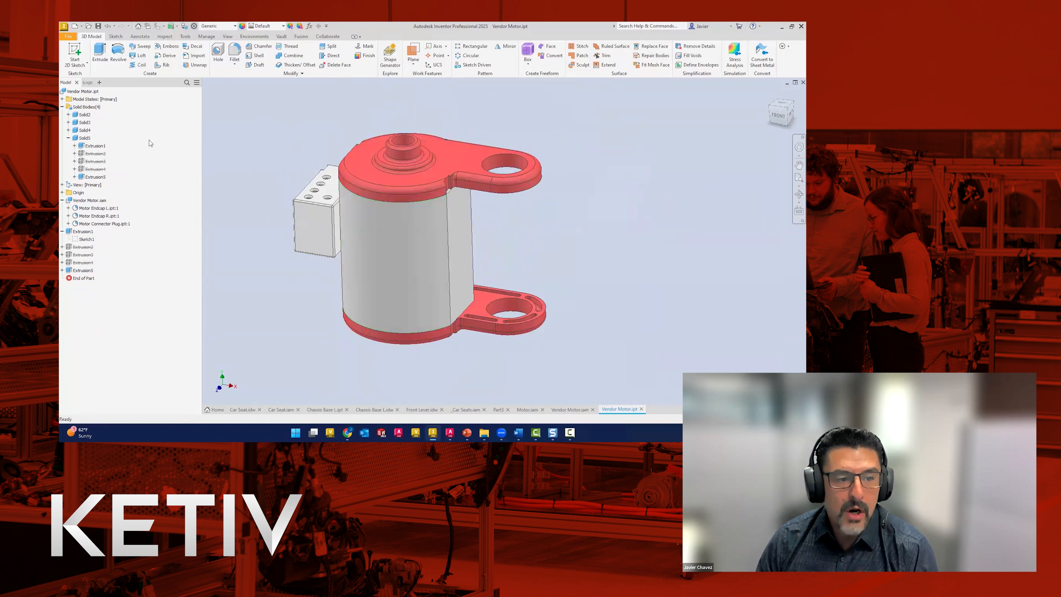
Expand the solid bodies to identify their sources and hide all except the Motor Connector Plug body.
{"action": "left_click", "coordinate": [68, 130]}
{"action": "left_click", "coordinate": [67, 122]}
{"action": "left_click", "coordinate": [68, 114]}
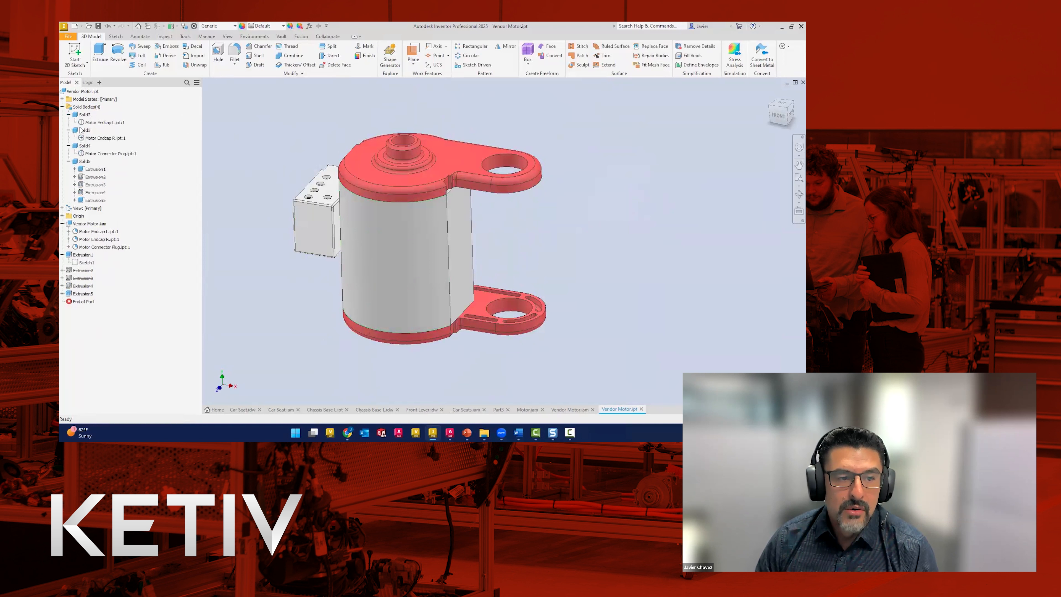
{"action": "right_click", "coordinate": [81, 150]}
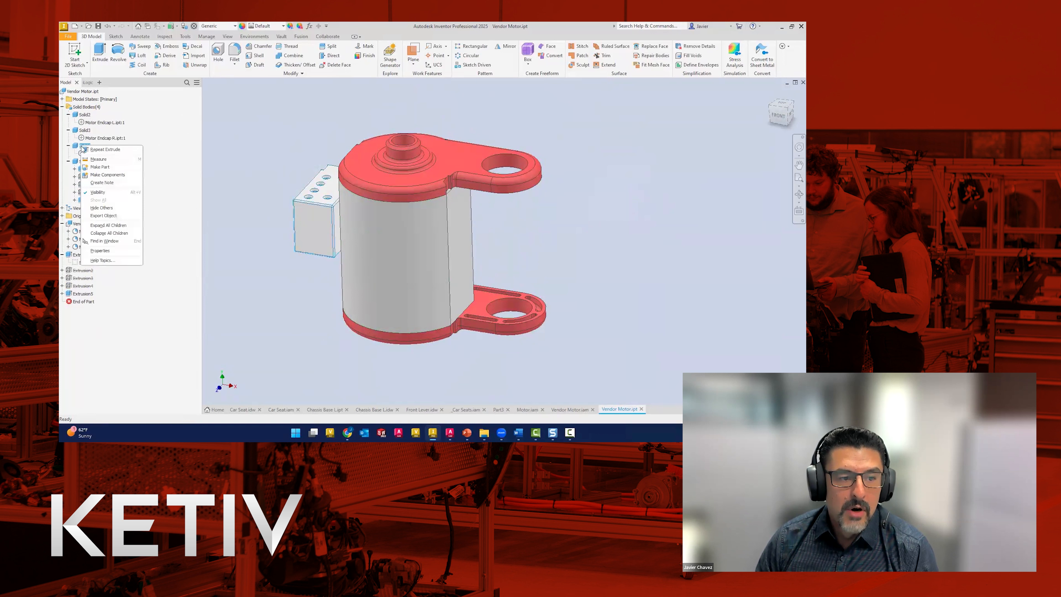
{"action": "left_click", "coordinate": [109, 209]}
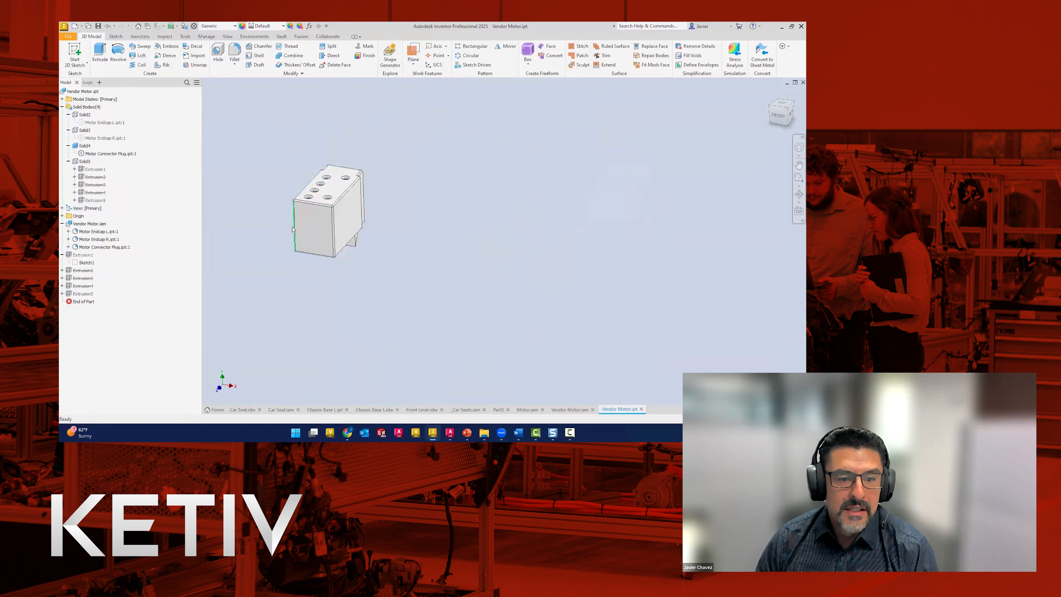
Turn the display of the Simplification tool group off and back on.
{"action": "right_click", "coordinate": [773, 61]}
{"action": "mouse_move", "coordinate": [735, 75]}
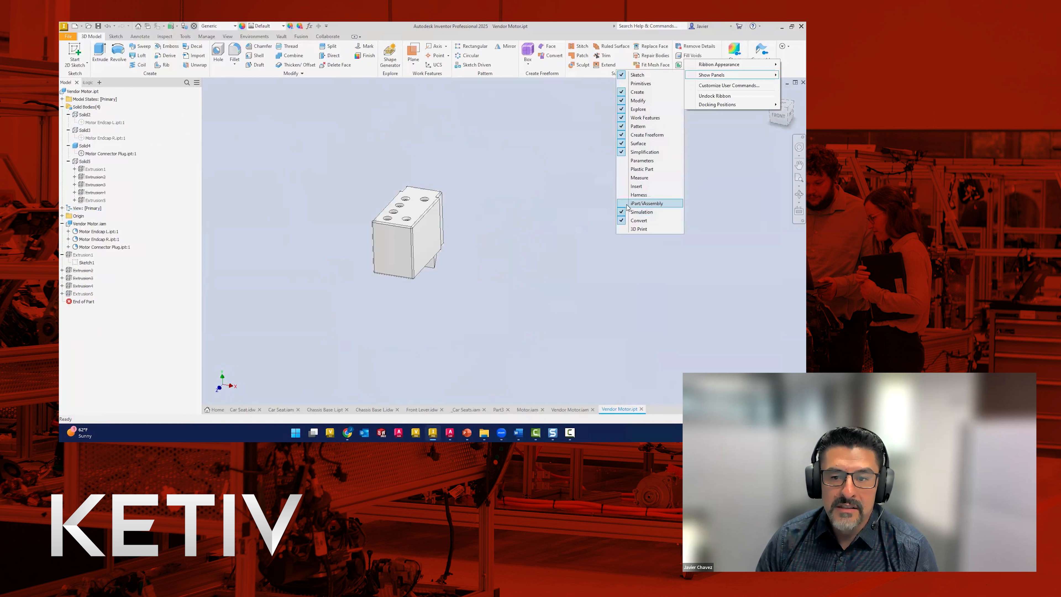
{"action": "left_click", "coordinate": [633, 153]}
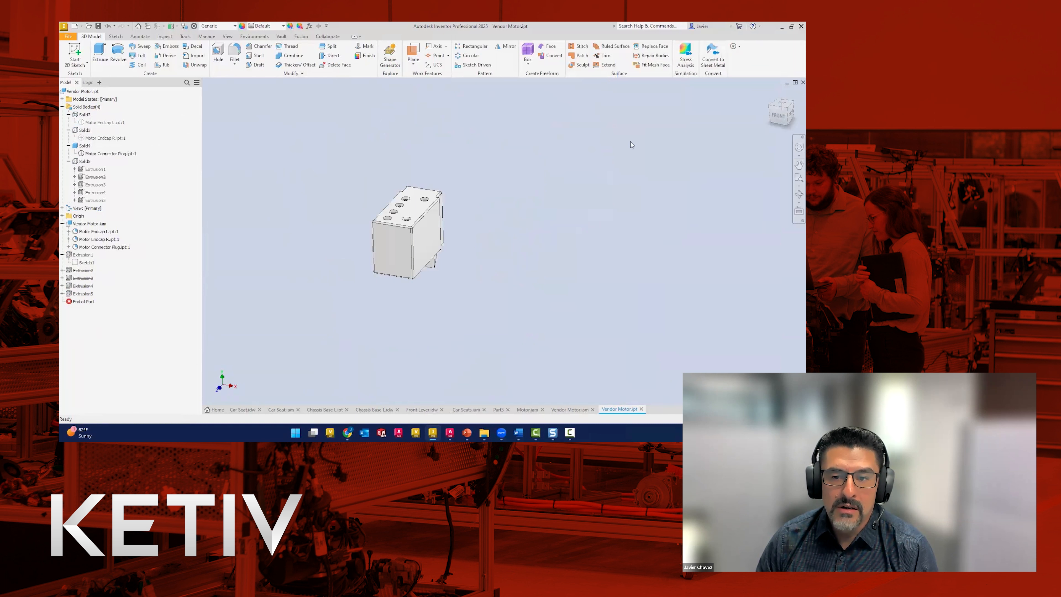
{"action": "right_click", "coordinate": [740, 57]}
{"action": "left_click", "coordinate": [748, 150]}
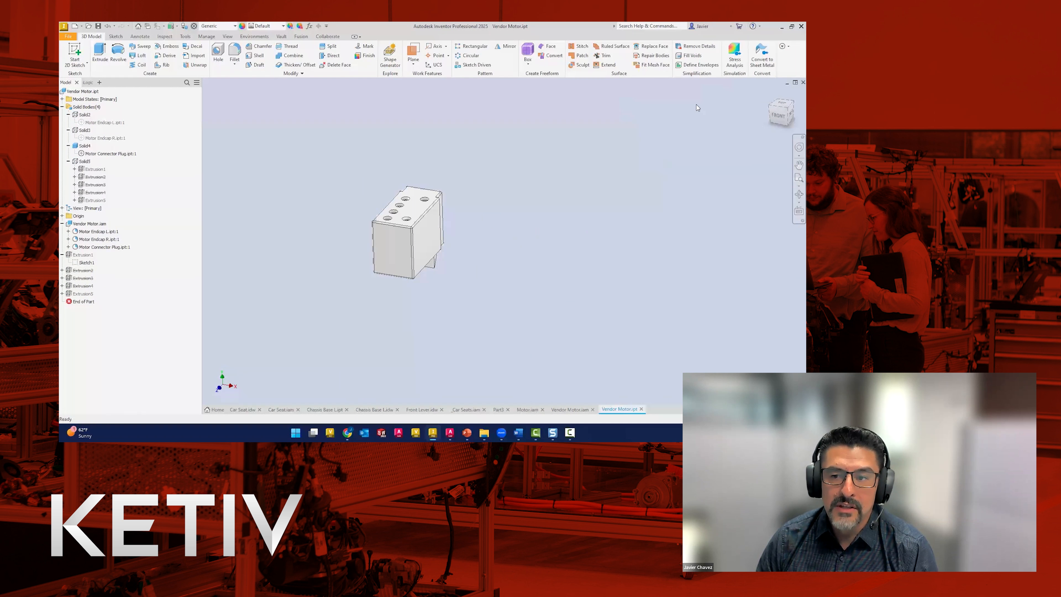
Start Remove Details and select the fillet faces along the connector plug's upper and vertical edges.
{"action": "key", "text": "F6"}
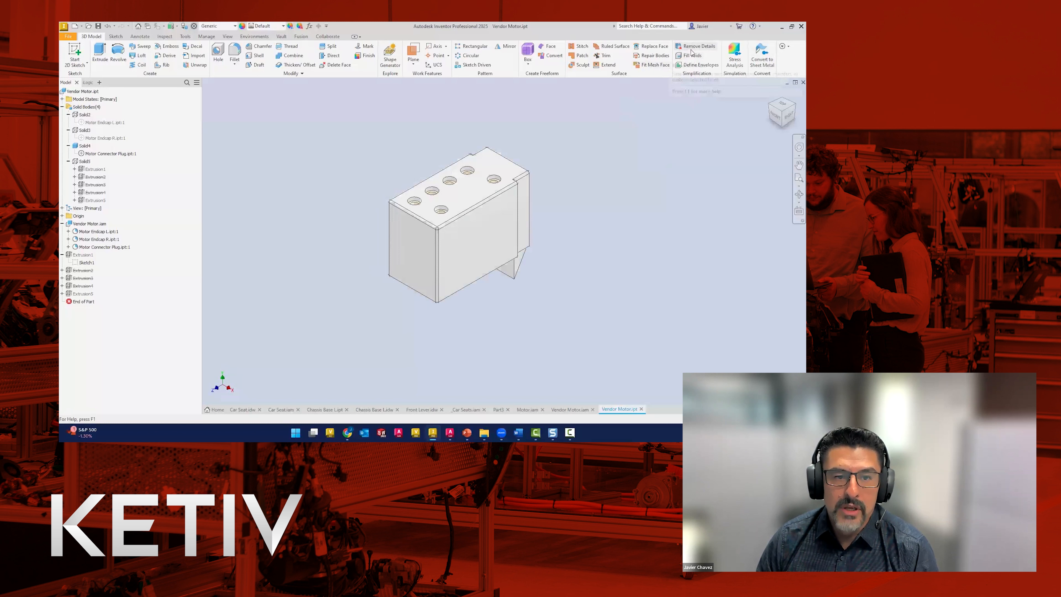
{"action": "left_click", "coordinate": [694, 47]}
{"action": "left_click", "coordinate": [429, 237]}
{"action": "left_click", "coordinate": [424, 214]}
{"action": "left_click", "coordinate": [430, 218]}
{"action": "left_click", "coordinate": [441, 212]}
{"action": "scroll", "coordinate": [586, 125], "scroll_direction": "up", "scroll_amount": 5}
{"action": "left_click", "coordinate": [558, 167]}
{"action": "left_click", "coordinate": [537, 185]}
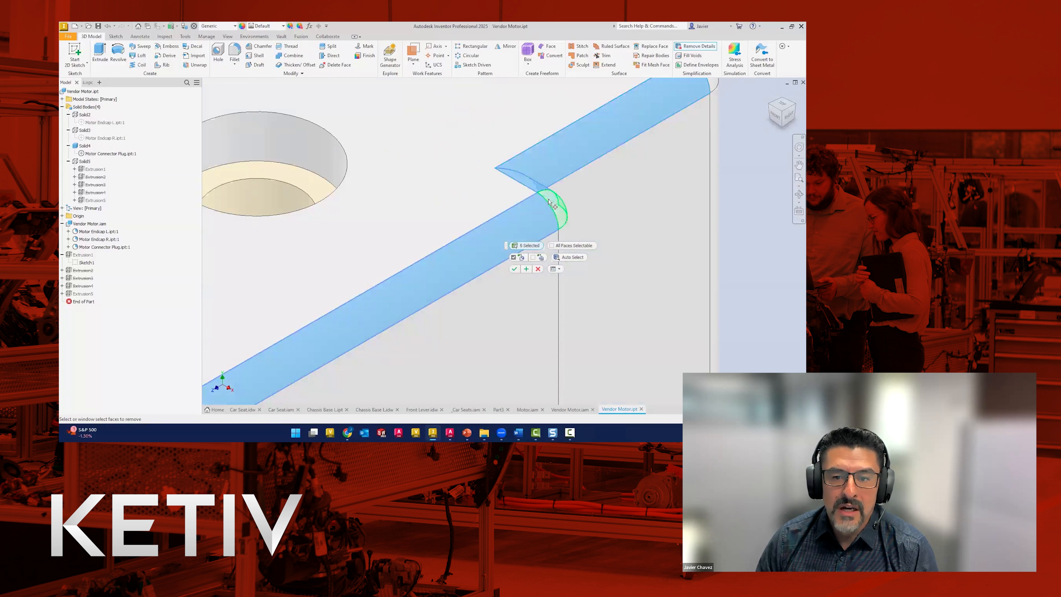
{"action": "left_click", "coordinate": [549, 201]}
{"action": "left_click", "coordinate": [563, 233]}
{"action": "left_click", "coordinate": [714, 159]}
{"action": "left_click", "coordinate": [715, 87]}
Add the fillet faces on the connector plug's lower edges to the selection and remove all selected faces.
{"action": "scroll", "coordinate": [706, 159], "scroll_direction": "down", "scroll_amount": 5}
{"action": "middle_click_drag", "start_coordinate": [691, 290], "coordinate": [676, 206], "text": "shift"}
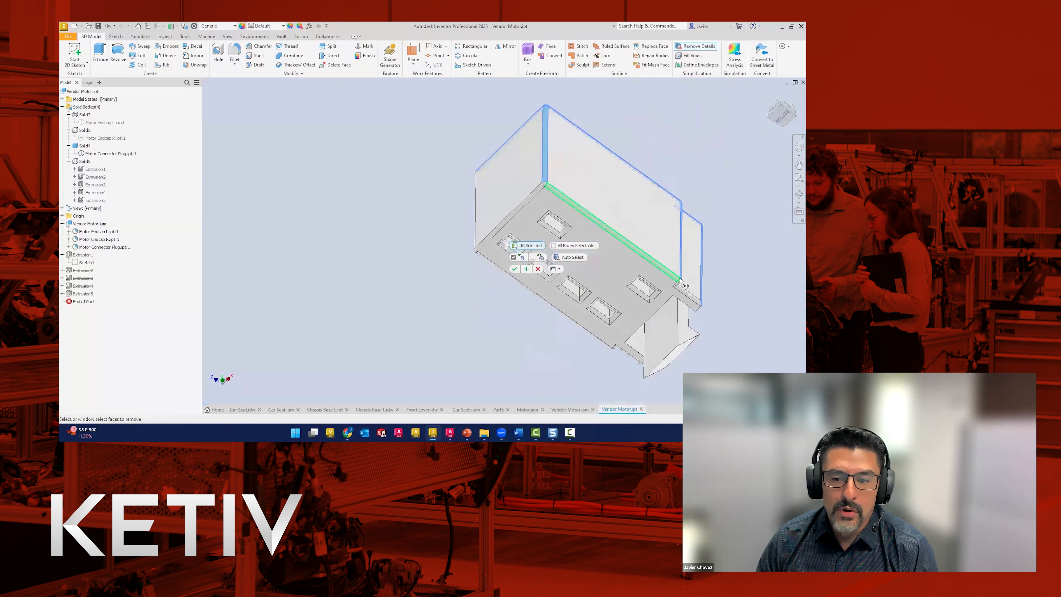
{"action": "scroll", "coordinate": [680, 280], "scroll_direction": "up", "scroll_amount": 5}
{"action": "left_click", "coordinate": [673, 280]}
{"action": "left_click", "coordinate": [680, 263]}
{"action": "left_click", "coordinate": [617, 231]}
{"action": "scroll", "coordinate": [617, 233], "scroll_direction": "down", "scroll_amount": 6}
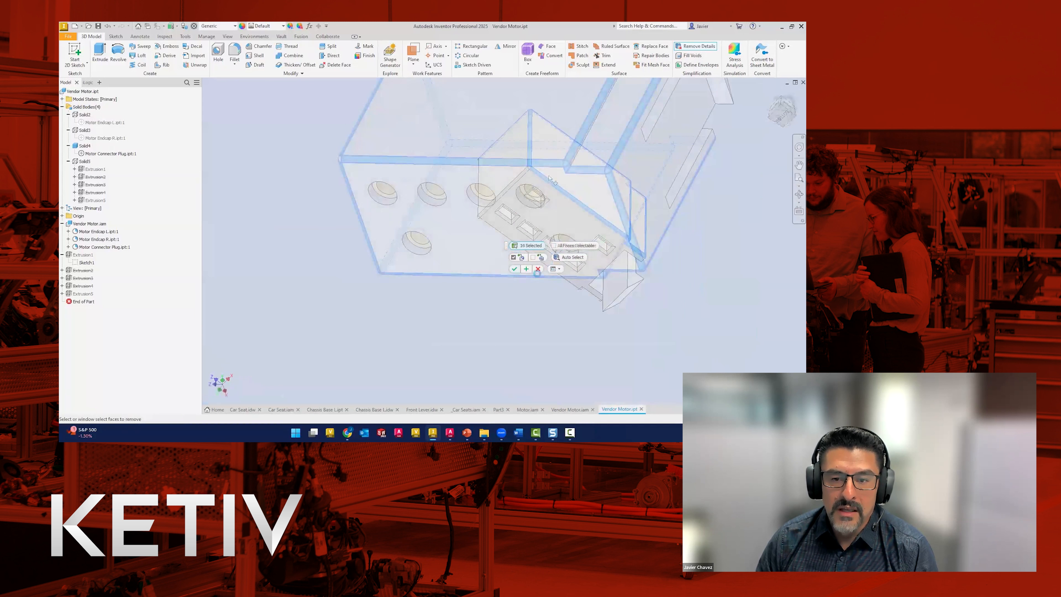
{"action": "left_click", "coordinate": [515, 269]}
Start Fill Voids and select the boundary loops of the round holes in the connector plug's upper face.
{"action": "left_click", "coordinate": [767, 97]}
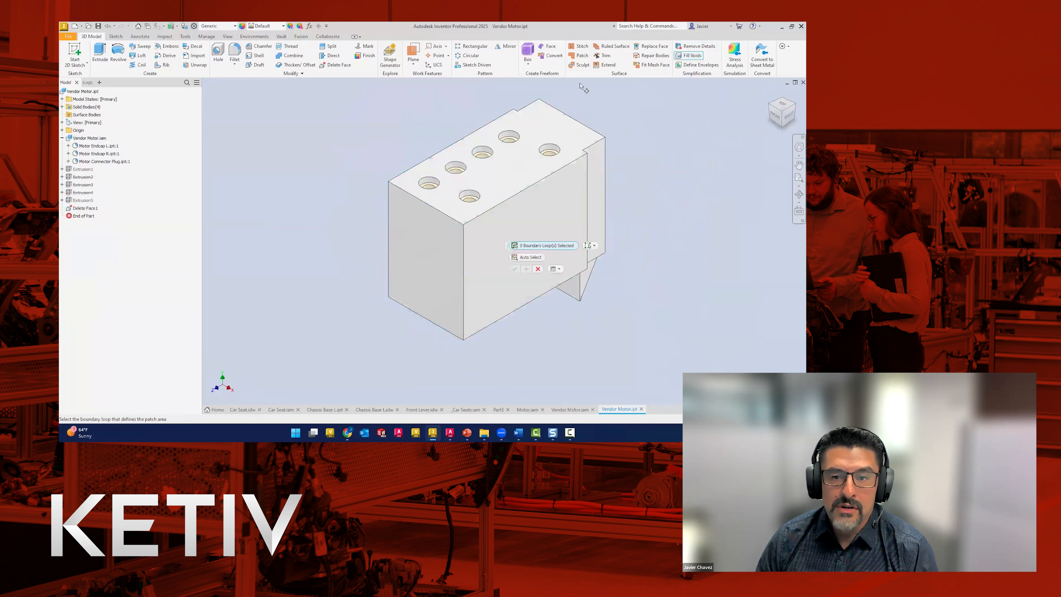
{"action": "left_click", "coordinate": [469, 201]}
{"action": "left_click", "coordinate": [550, 156]}
{"action": "middle_click_drag", "start_coordinate": [562, 316], "coordinate": [554, 239], "text": "shift"}
{"action": "scroll", "coordinate": [458, 186], "scroll_direction": "down", "scroll_amount": 3}
Add the six rectangular openings on the connector plug's underside to the selection and fill all the voids.
{"action": "left_click", "coordinate": [458, 187]}
{"action": "left_click", "coordinate": [408, 215]}
{"action": "left_click", "coordinate": [462, 263]}
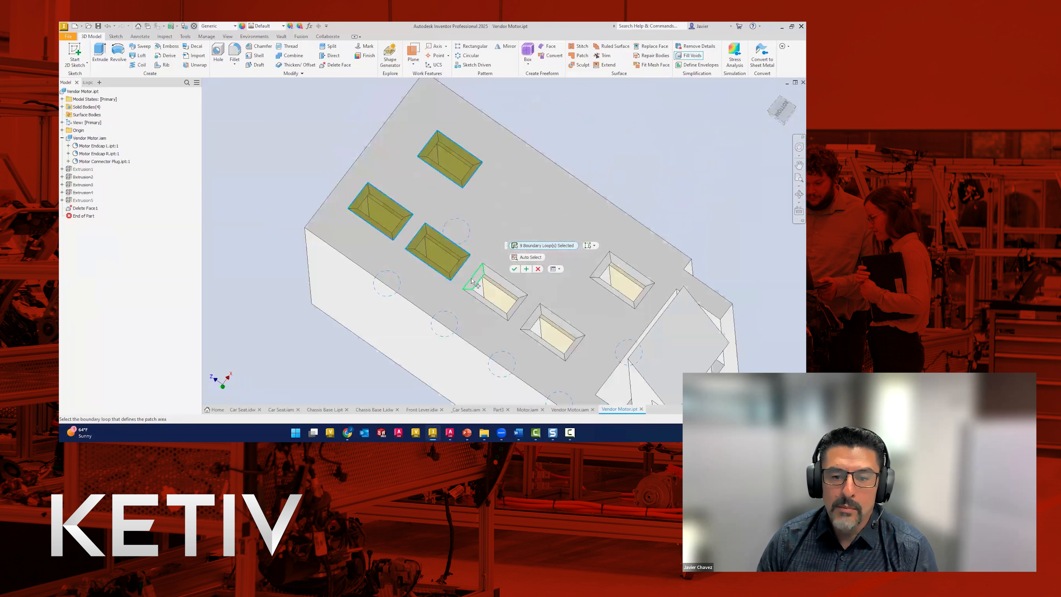
{"action": "left_click", "coordinate": [476, 278]}
{"action": "left_click", "coordinate": [538, 328]}
{"action": "left_click", "coordinate": [622, 287]}
{"action": "middle_click_drag", "start_coordinate": [623, 286], "coordinate": [631, 214], "text": "shift"}
{"action": "left_click", "coordinate": [514, 269]}
{"action": "mouse_move", "coordinate": [631, 251]}
{"action": "middle_mouse_down", "text": "shift"}
{"action": "mouse_move", "coordinate": [632, 296]}
{"action": "mouse_move", "coordinate": [670, 298]}
{"action": "mouse_move", "coordinate": [526, 304]}
{"action": "mouse_move", "coordinate": [564, 279]}
{"action": "mouse_move", "coordinate": [566, 259]}
{"action": "mouse_move", "coordinate": [568, 315]}
{"action": "middle_mouse_up", "text": "shift"}
{"action": "middle_click_drag", "start_coordinate": [735, 123], "coordinate": [657, 115]}
{"action": "left_click", "coordinate": [770, 93]}
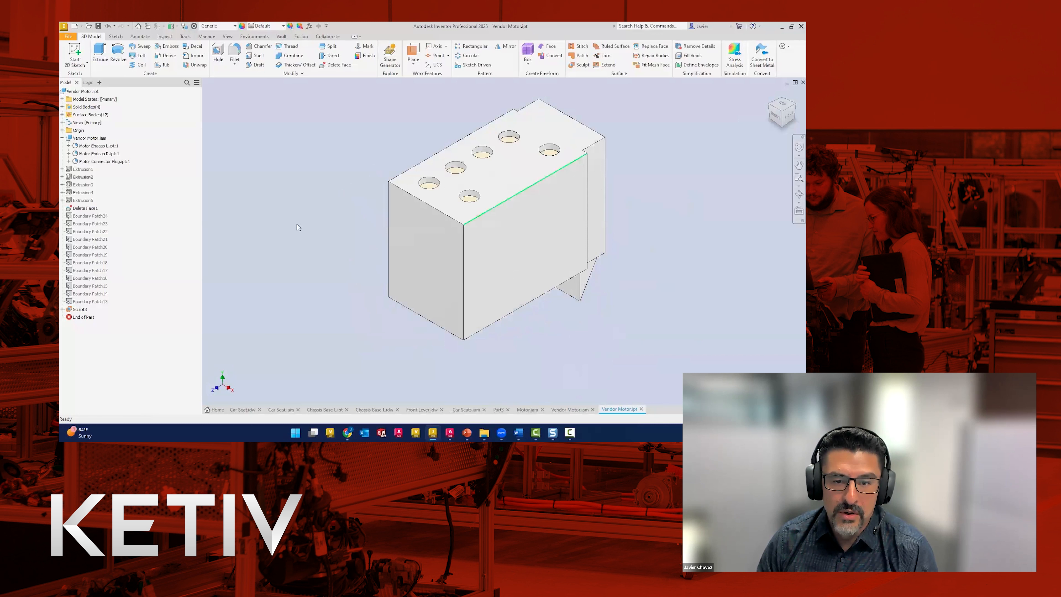
Show all solid bodies again and view the complete simplified motor in the home orientation.
{"action": "left_click", "coordinate": [62, 106]}
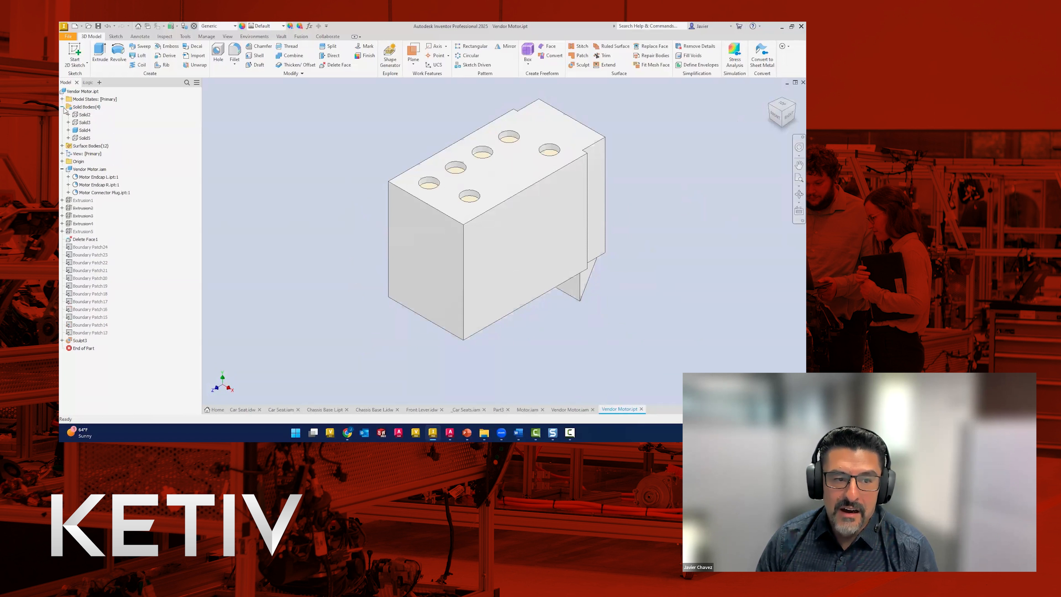
{"action": "right_click", "coordinate": [91, 133]}
{"action": "left_click", "coordinate": [106, 185]}
{"action": "scroll", "coordinate": [338, 283], "scroll_direction": "down", "scroll_amount": 3}
{"action": "middle_click_drag", "start_coordinate": [337, 283], "coordinate": [362, 369], "text": "shift"}
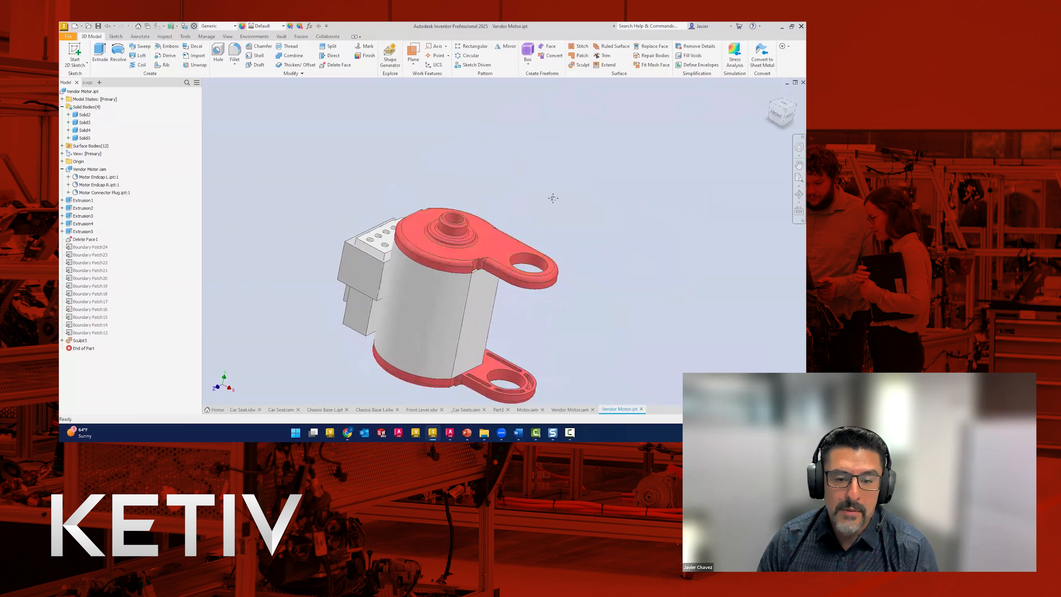
{"action": "middle_click_drag", "start_coordinate": [554, 202], "coordinate": [524, 186]}
{"action": "left_click", "coordinate": [767, 97]}
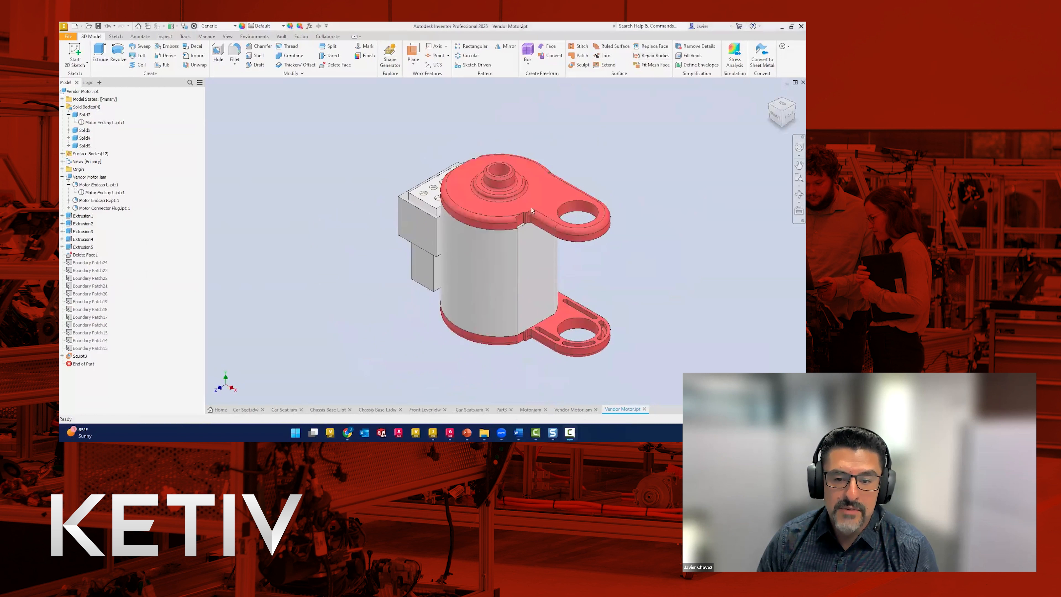
Hide every solid body except the upper endcap and start a sketch on the endcap's flat underside.
{"action": "right_click", "coordinate": [85, 117]}
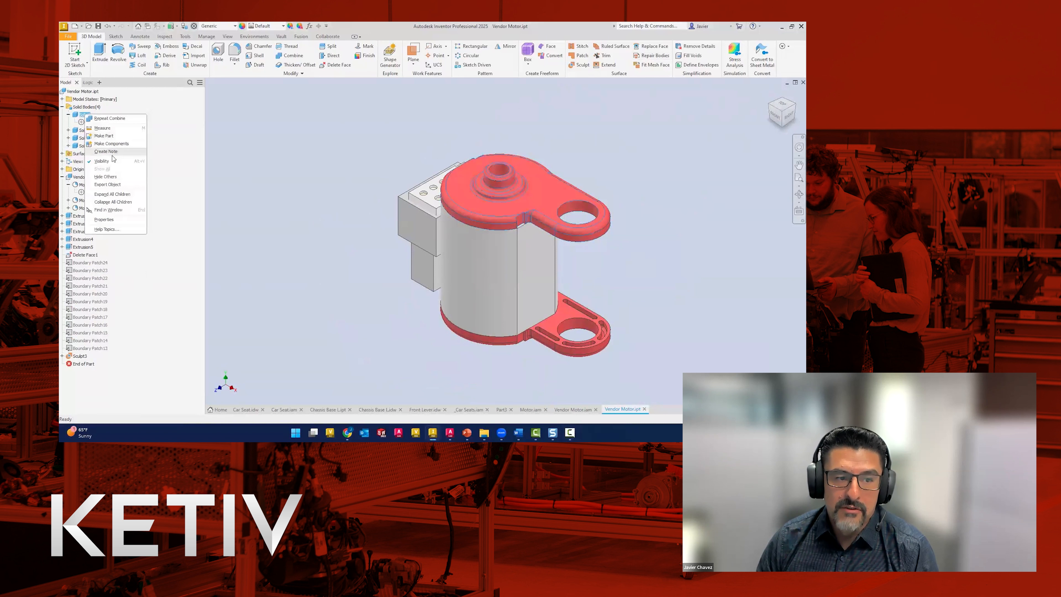
{"action": "left_click", "coordinate": [95, 177]}
{"action": "mouse_move", "coordinate": [486, 246]}
{"action": "middle_mouse_down"}
{"action": "mouse_move", "coordinate": [425, 265]}
{"action": "mouse_move", "coordinate": [427, 244]}
{"action": "mouse_move", "coordinate": [427, 258]}
{"action": "mouse_move", "coordinate": [473, 278]}
{"action": "mouse_move", "coordinate": [463, 225]}
{"action": "middle_mouse_up"}
{"action": "key", "text": "s"}
{"action": "left_click", "coordinate": [481, 247]}
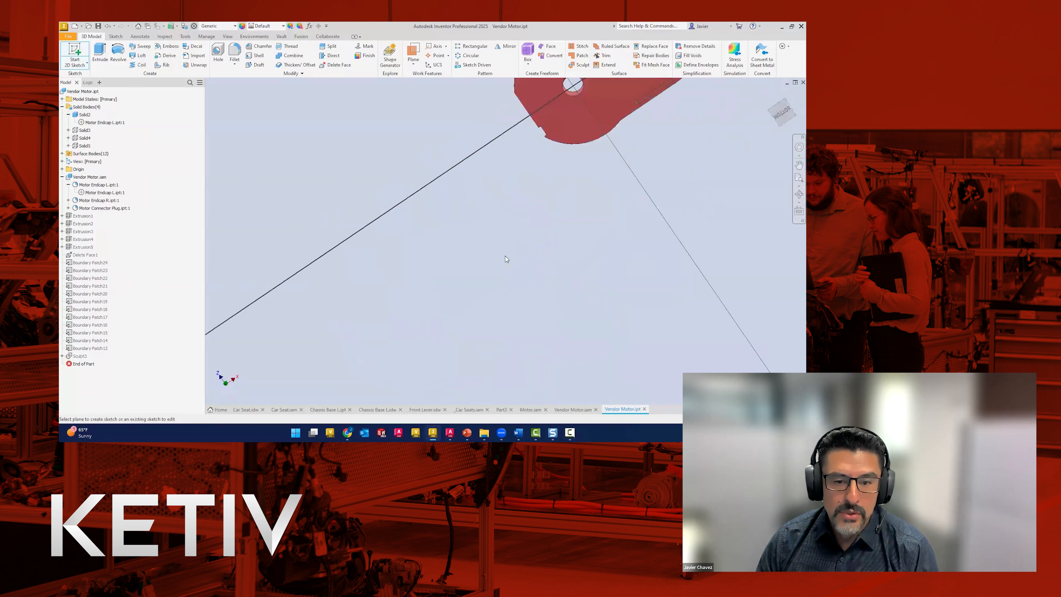
{"action": "scroll", "coordinate": [546, 242], "scroll_direction": "down", "scroll_amount": 3}
{"action": "scroll", "coordinate": [481, 196], "scroll_direction": "down", "scroll_amount": 3}
{"action": "scroll", "coordinate": [283, 114], "scroll_direction": "up", "scroll_amount": 2}
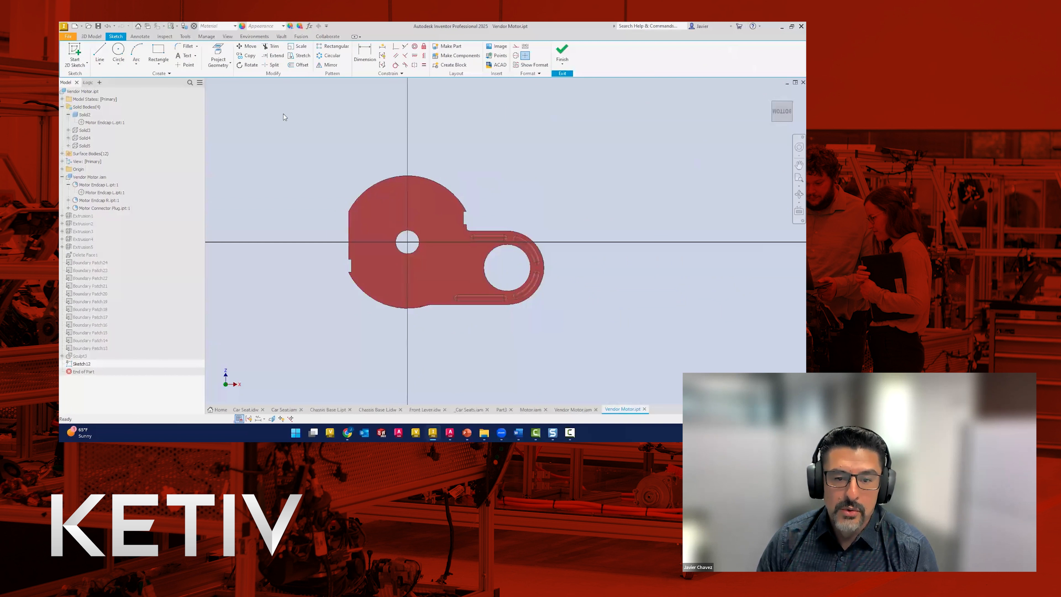
Project the endcap's outer outline and its two round hole edges into the sketch and free the projected curves for editing.
{"action": "key", "text": "p"}
{"action": "left_click", "coordinate": [349, 231]}
{"action": "left_click", "coordinate": [364, 292]}
{"action": "left_click", "coordinate": [439, 305]}
{"action": "left_click", "coordinate": [543, 276]}
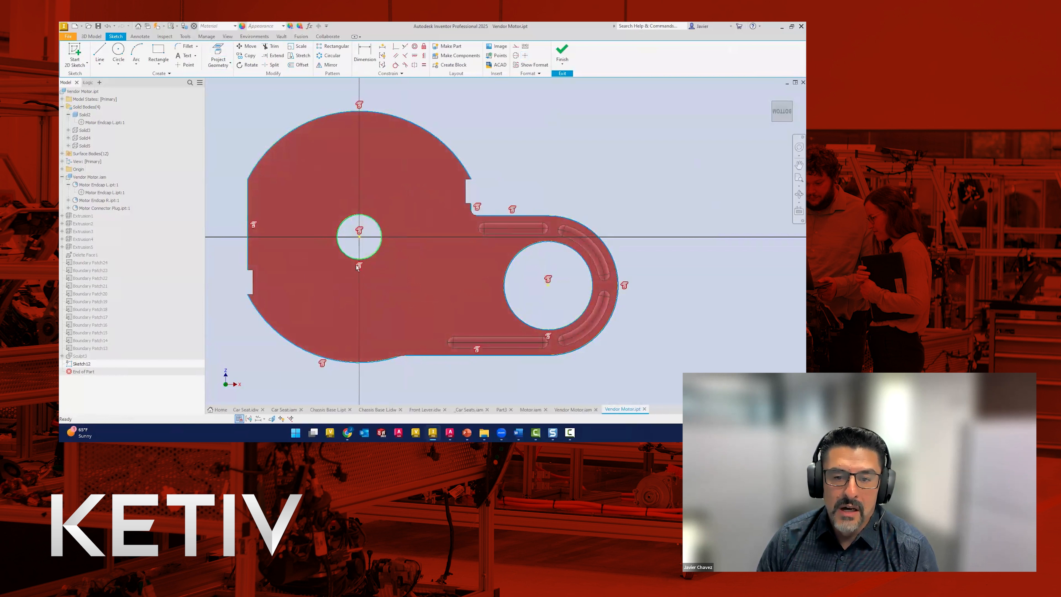
{"action": "right_click", "coordinate": [480, 206]}
{"action": "left_click", "coordinate": [480, 183]}
{"action": "right_click", "coordinate": [360, 231]}
{"action": "left_click", "coordinate": [361, 208]}
Extend the outline's straight edges to close the notch and inner corner, trim the excess line at the lower edge, and finish the sketch.
{"action": "left_click", "coordinate": [274, 56]}
{"action": "left_click", "coordinate": [247, 260]}
{"action": "left_click", "coordinate": [432, 356]}
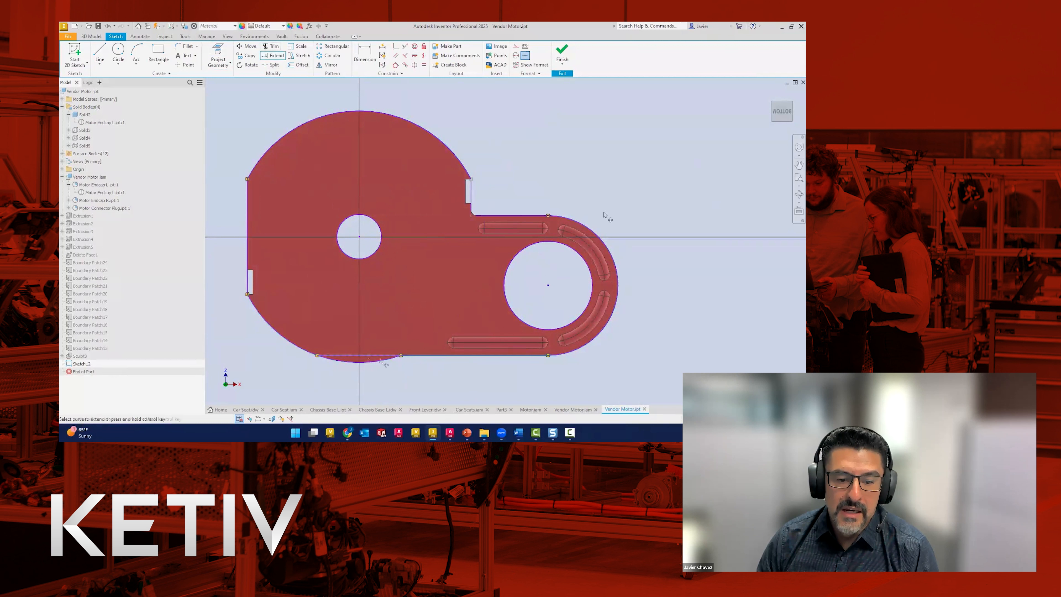
{"action": "left_click", "coordinate": [488, 216]}
{"action": "left_click", "coordinate": [471, 208]}
{"action": "left_click", "coordinate": [273, 45]}
{"action": "left_click", "coordinate": [355, 356]}
{"action": "left_click", "coordinate": [410, 216]}
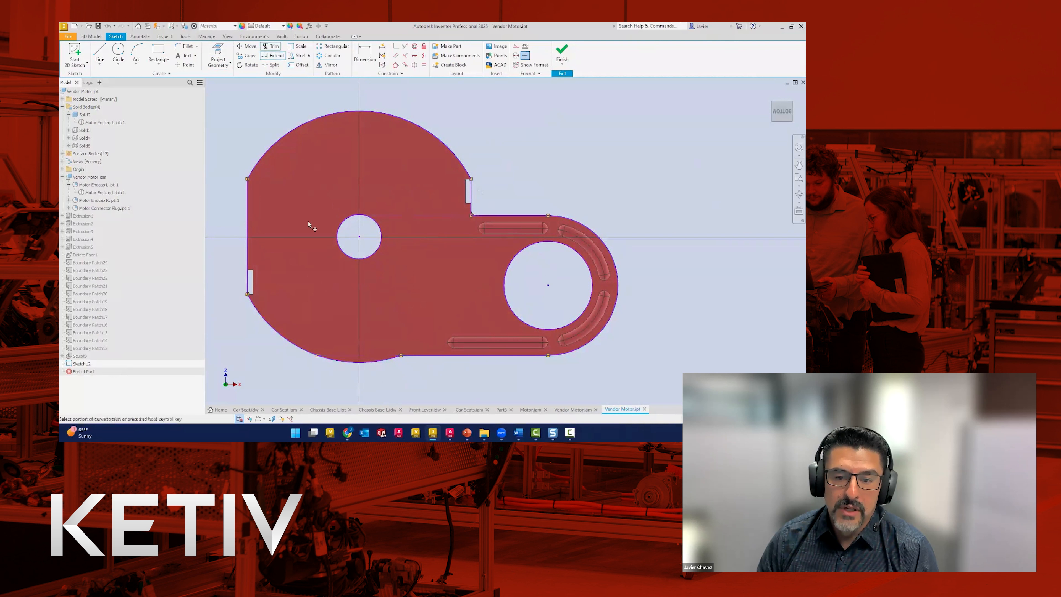
{"action": "left_click", "coordinate": [562, 52]}
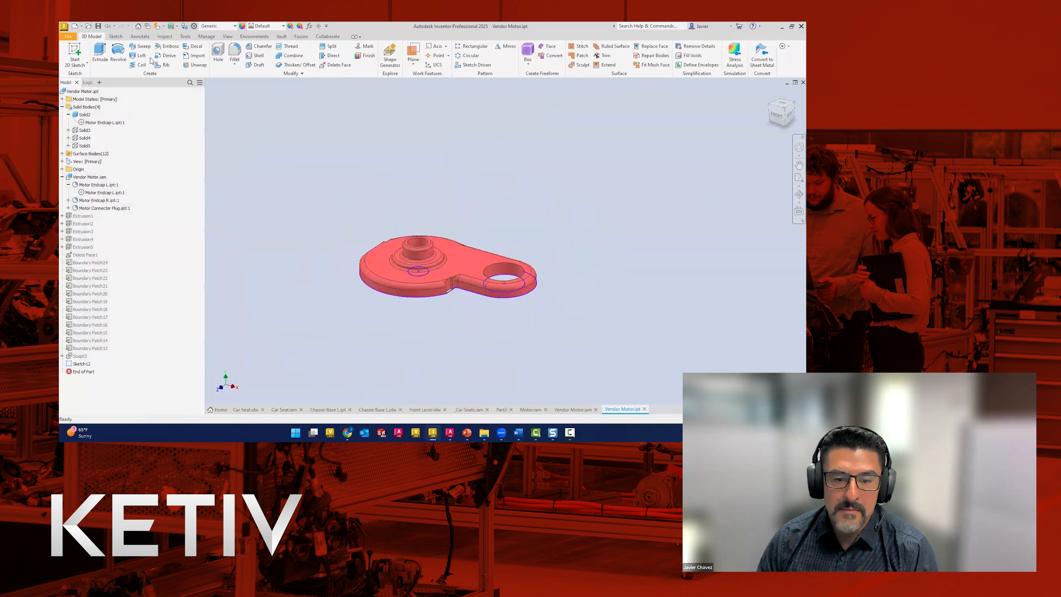
Extrude the endcap outline 5 mm, leaving out the two round hole regions, and set the result to join the endcap body.
{"action": "key", "text": "e"}
{"action": "left_click", "coordinate": [416, 278], "text": "ctrl"}
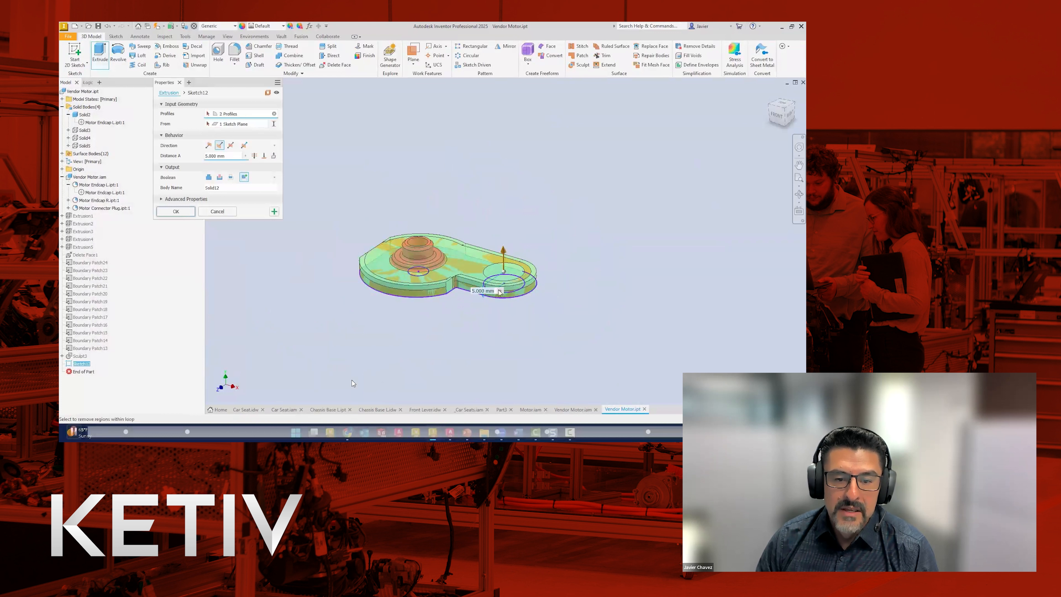
{"action": "left_click", "coordinate": [504, 280], "text": "ctrl"}
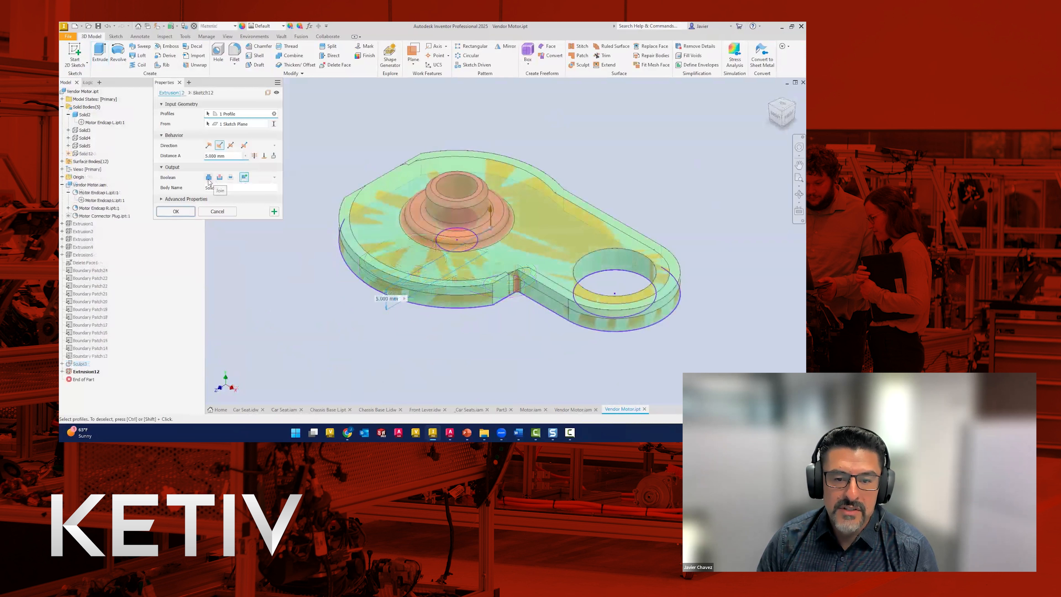
{"action": "left_click", "coordinate": [208, 177]}
{"action": "left_click", "coordinate": [224, 189]}
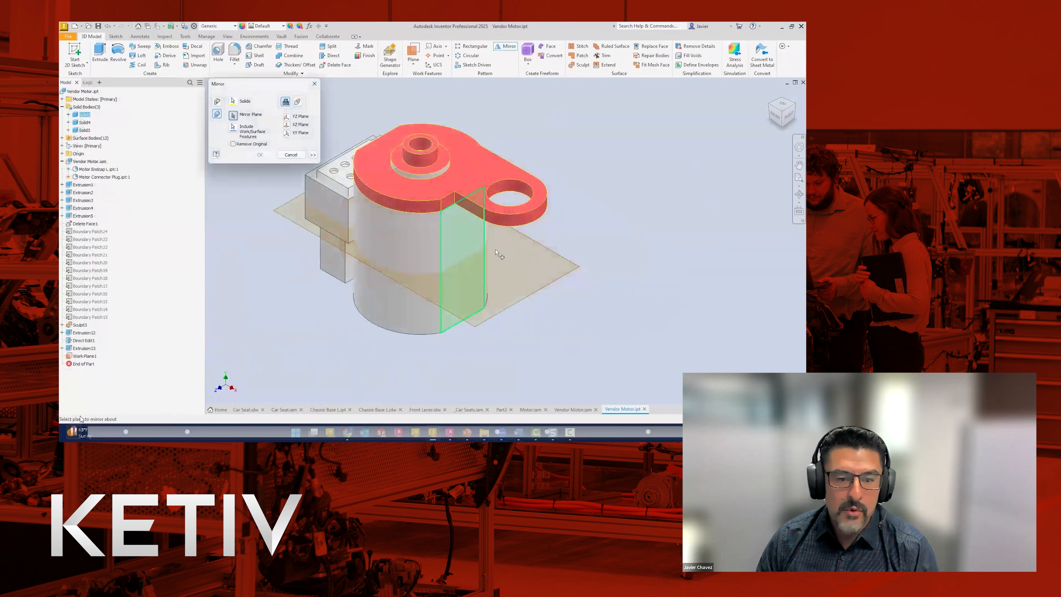
Mirror the simplified endcap about the work plane through the motor's middle as a new solid, and hide the work plane.
{"action": "left_click", "coordinate": [548, 289]}
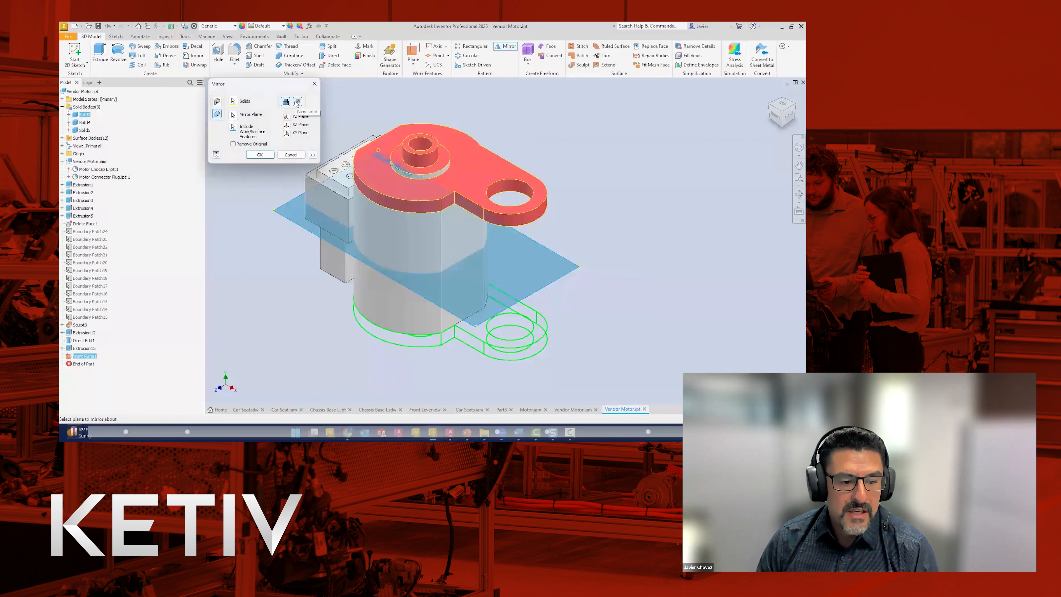
{"action": "left_click", "coordinate": [259, 154]}
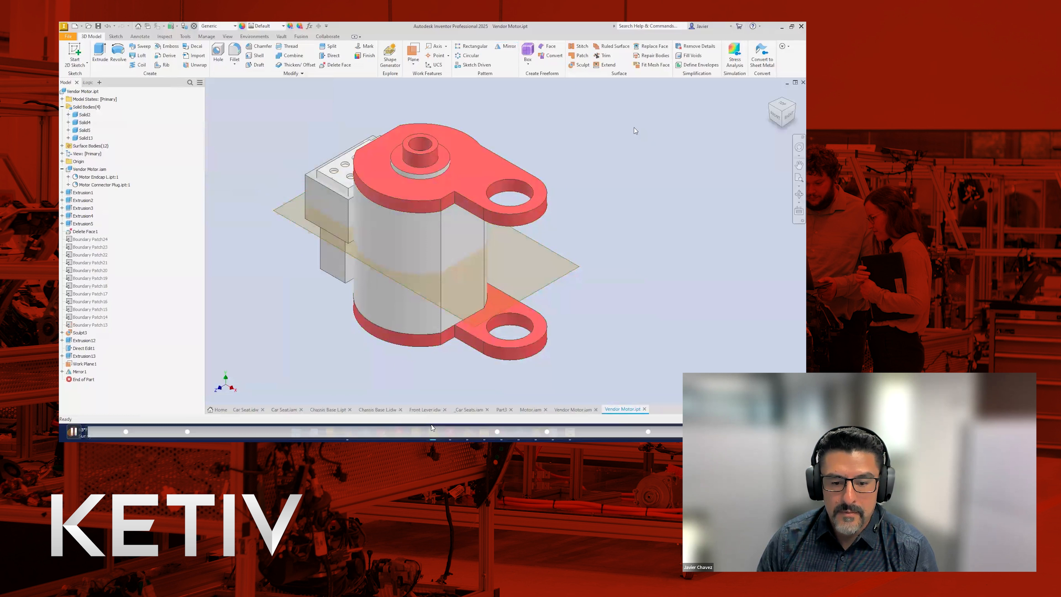
{"action": "right_click", "coordinate": [542, 294]}
{"action": "left_click", "coordinate": [556, 313]}
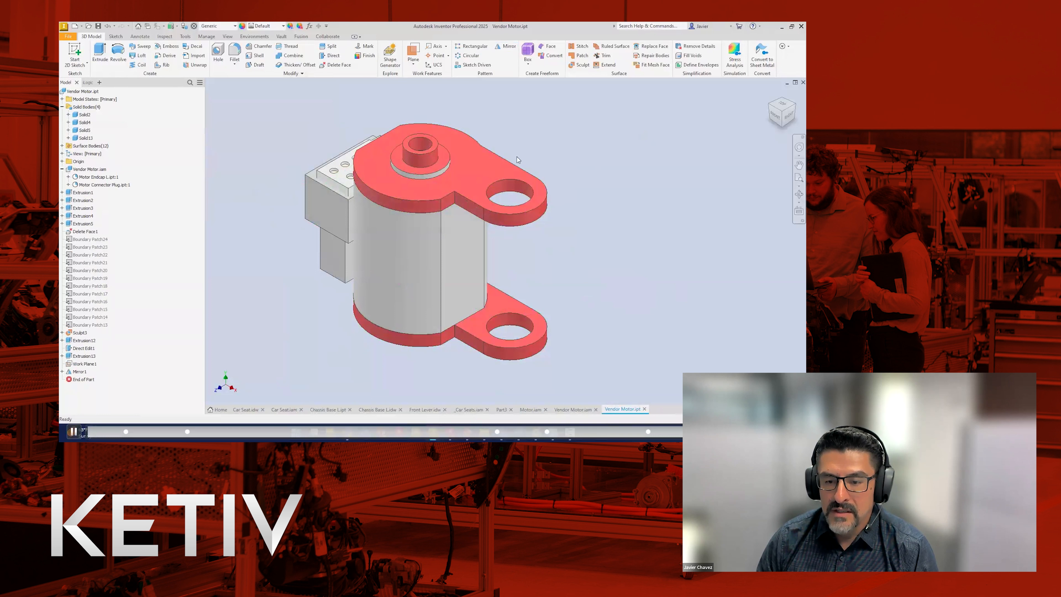
Save the vendor motor part and review its file properties.
{"action": "key", "text": "ctrl+s"}
{"action": "key", "text": "Return"}
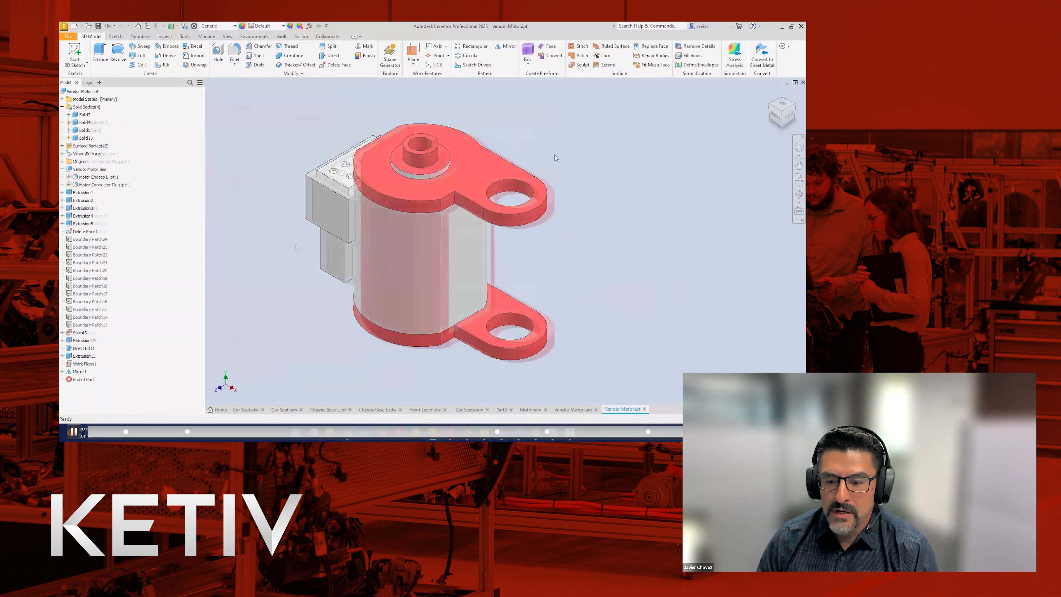
{"action": "right_click", "coordinate": [83, 91]}
{"action": "left_click", "coordinate": [117, 242]}
{"action": "left_click", "coordinate": [709, 104]}
Export the simplified motor in CAD format as the SAT file Vendor Motor.sat in the Workspace folder.
{"action": "left_click", "coordinate": [67, 36]}
{"action": "left_click", "coordinate": [88, 114]}
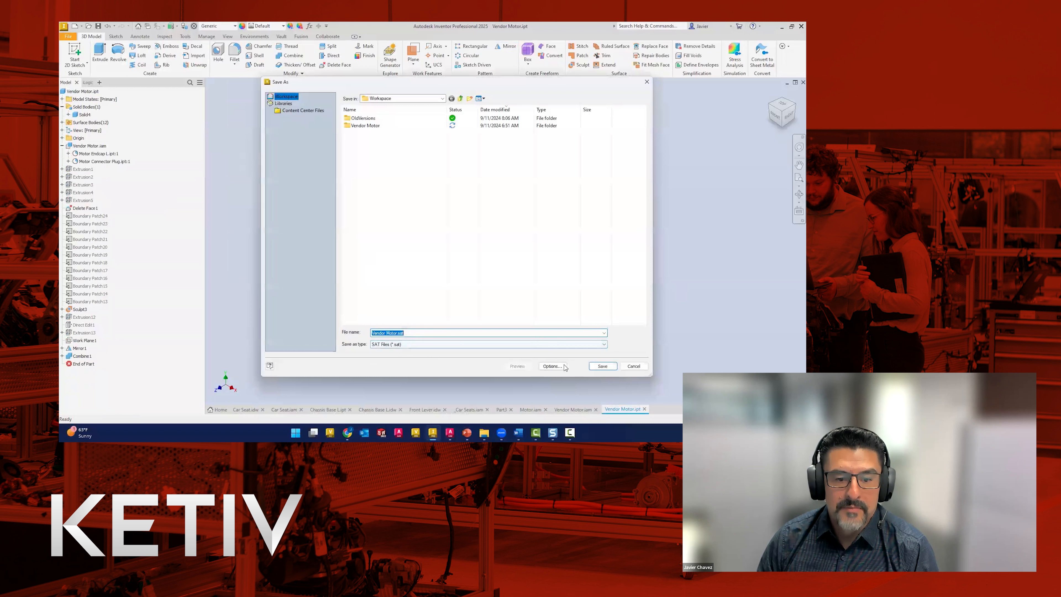
{"action": "left_click", "coordinate": [605, 367]}
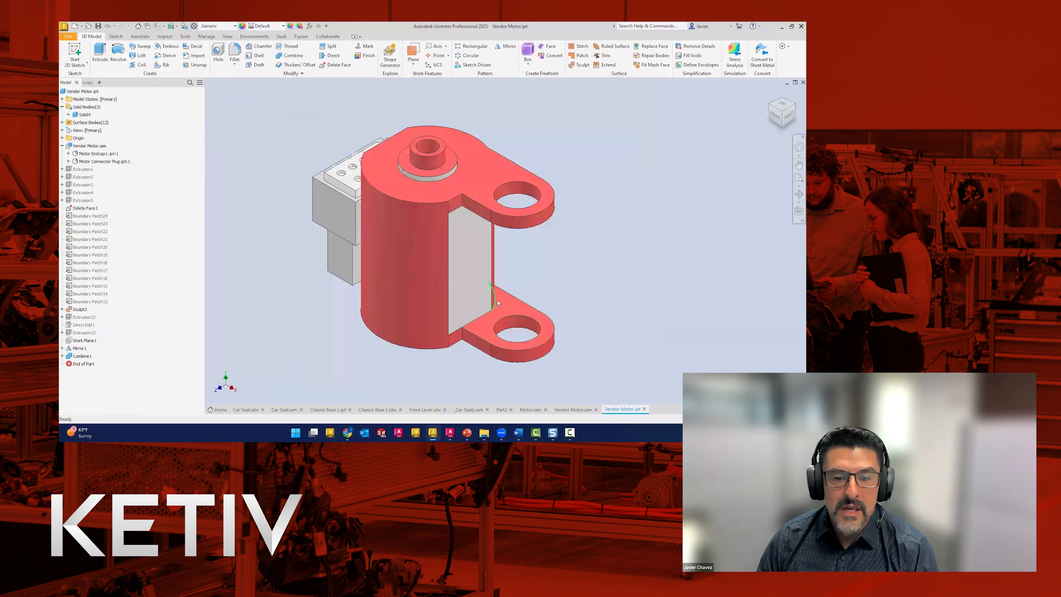
{"action": "left_click", "coordinate": [68, 37]}
{"action": "mouse_move", "coordinate": [96, 143]}
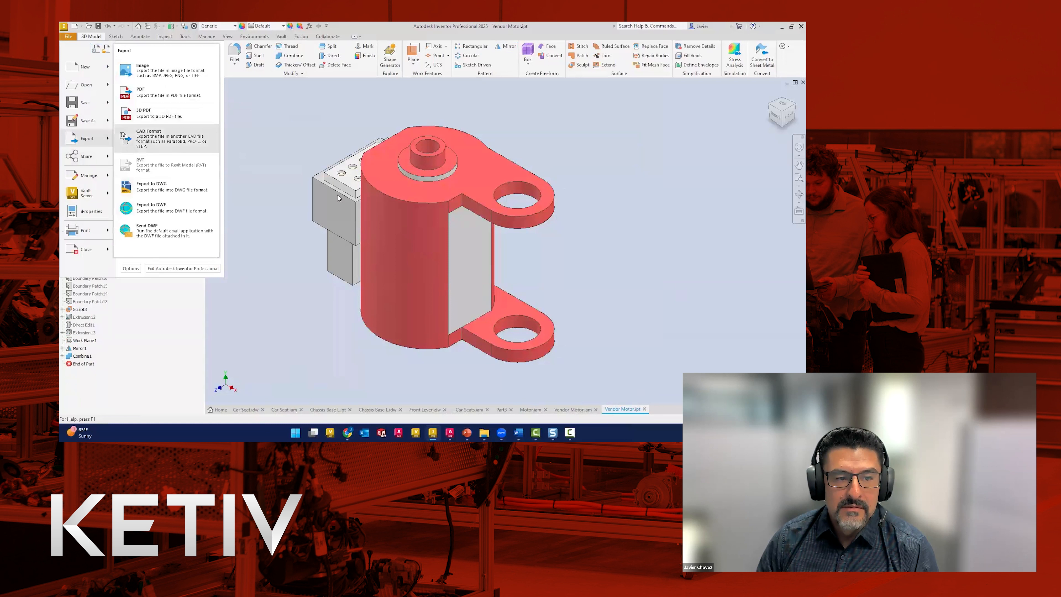
{"action": "left_click", "coordinate": [173, 146]}
{"action": "left_click", "coordinate": [603, 366]}
{"action": "left_click", "coordinate": [455, 228]}
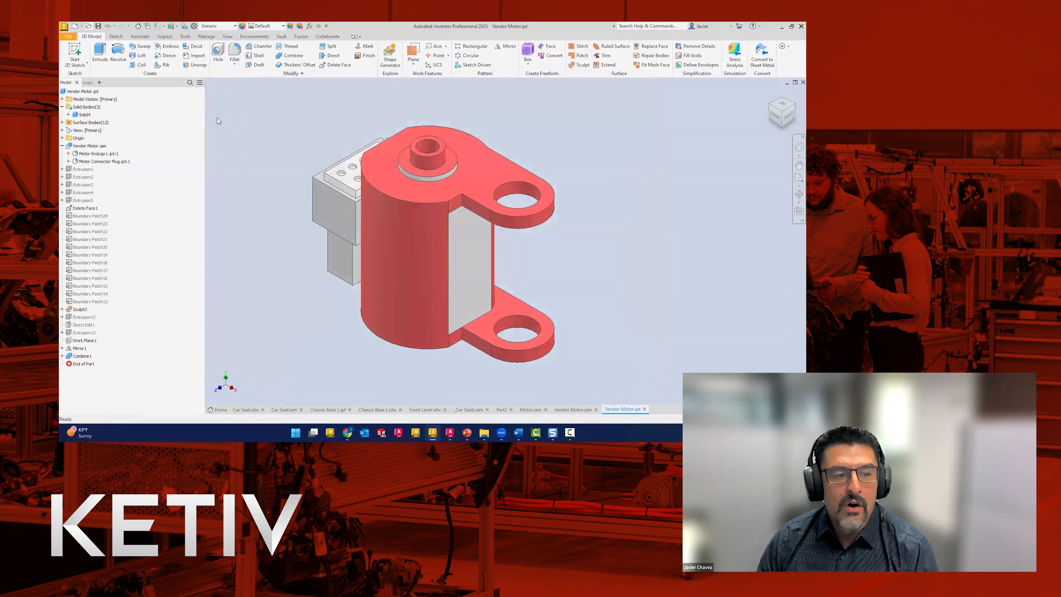
Import Vendor Motor.sat as a new multi-body part.
{"action": "left_click", "coordinate": [195, 55]}
{"action": "left_click", "coordinate": [401, 119]}
{"action": "left_click", "coordinate": [599, 367]}
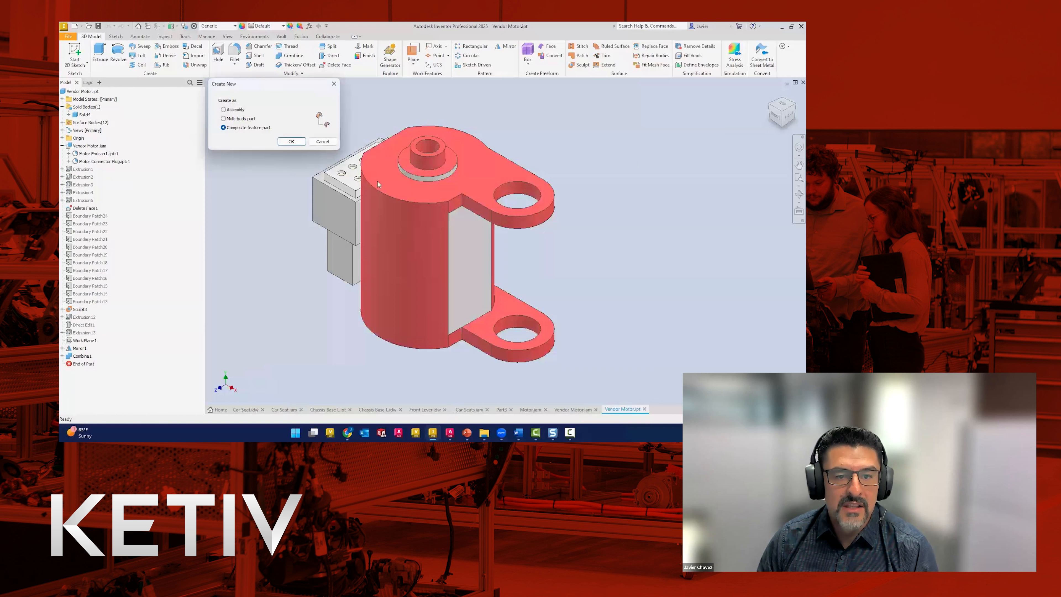
{"action": "left_click", "coordinate": [234, 120]}
{"action": "left_click", "coordinate": [292, 141]}
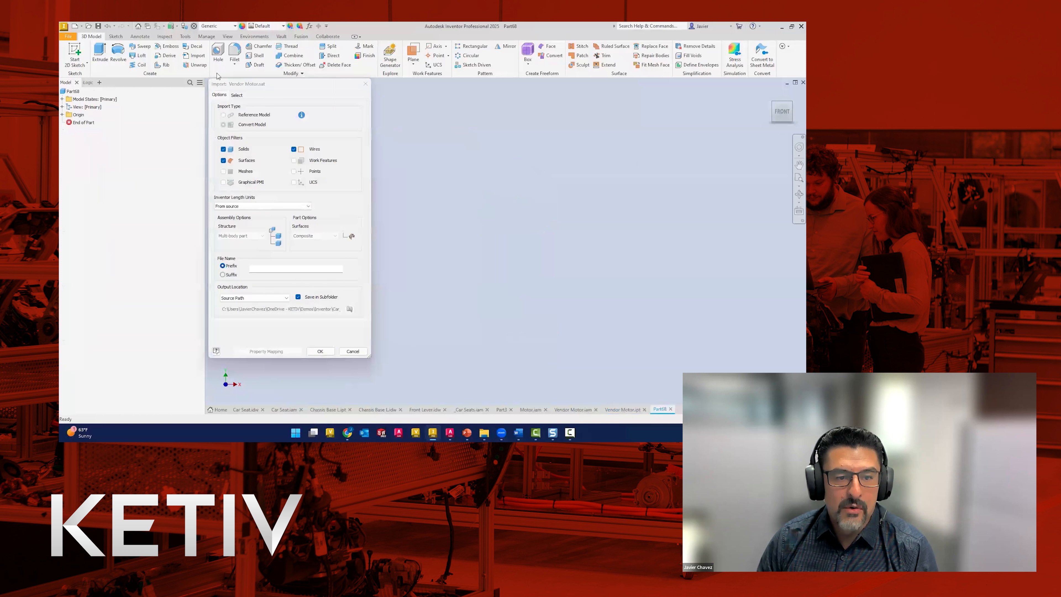
Give the imported file the name prefix Simplified and complete the import.
{"action": "left_click", "coordinate": [227, 95]}
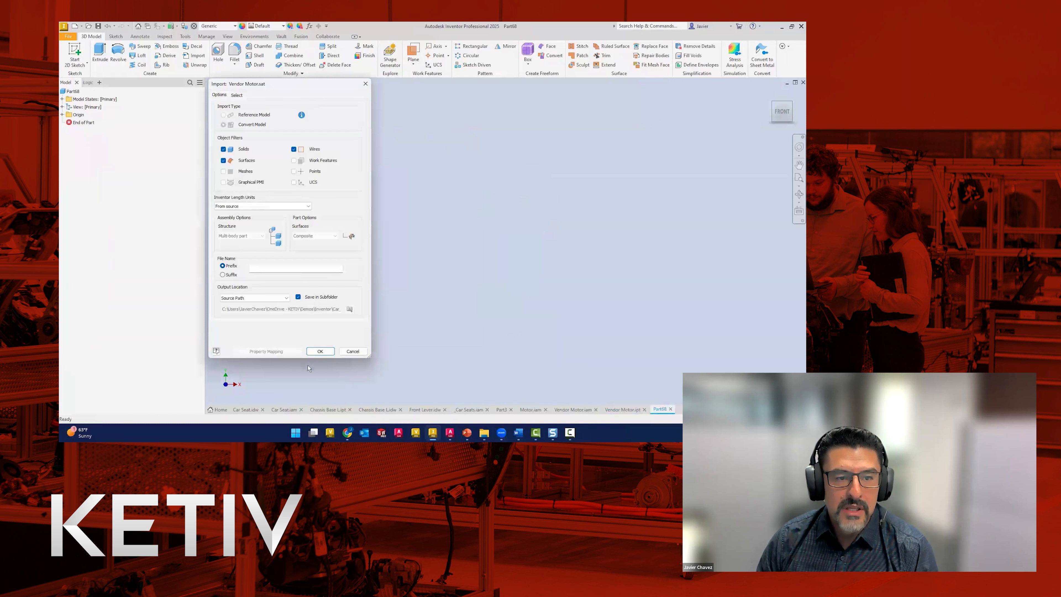
{"action": "left_click", "coordinate": [267, 269]}
{"action": "type", "text": "Simplified"}
{"action": "left_click", "coordinate": [319, 350]}
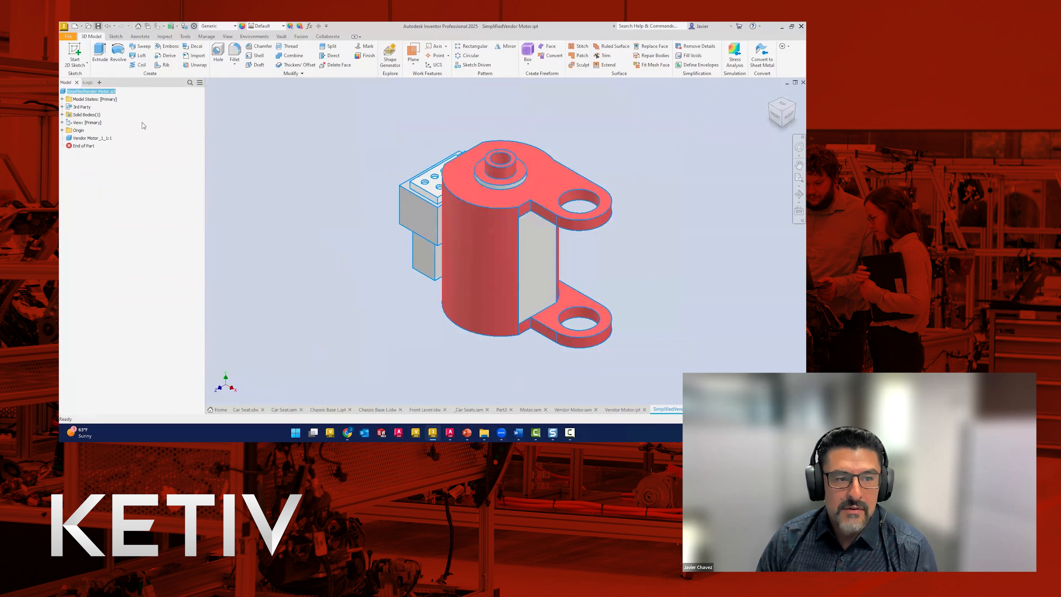
Check the file size of the imported simplified motor part in its file properties.
{"action": "right_click", "coordinate": [90, 91]}
{"action": "left_click", "coordinate": [130, 185]}
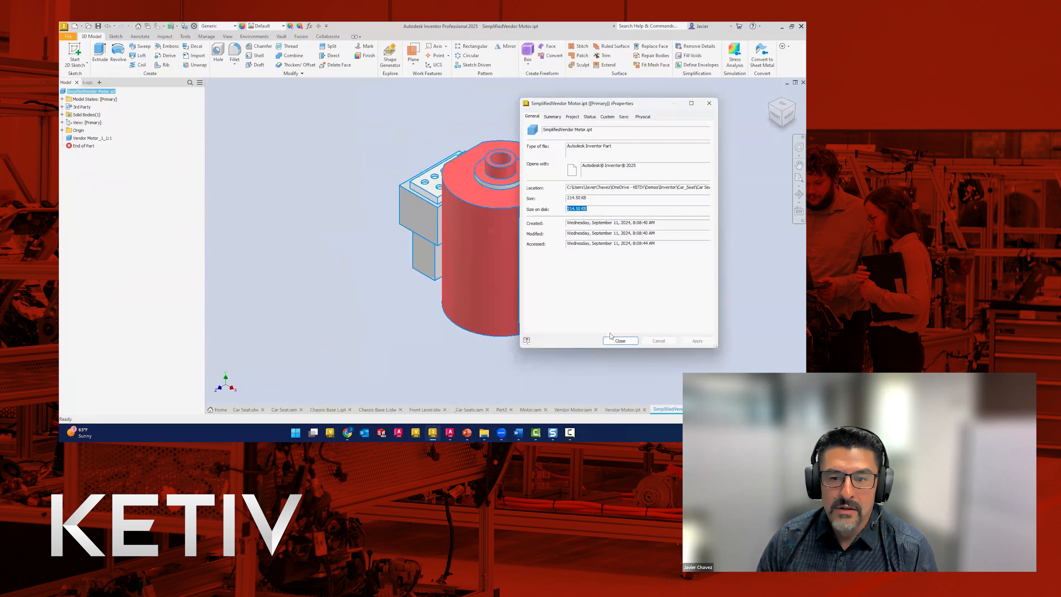
{"action": "left_click", "coordinate": [614, 341]}
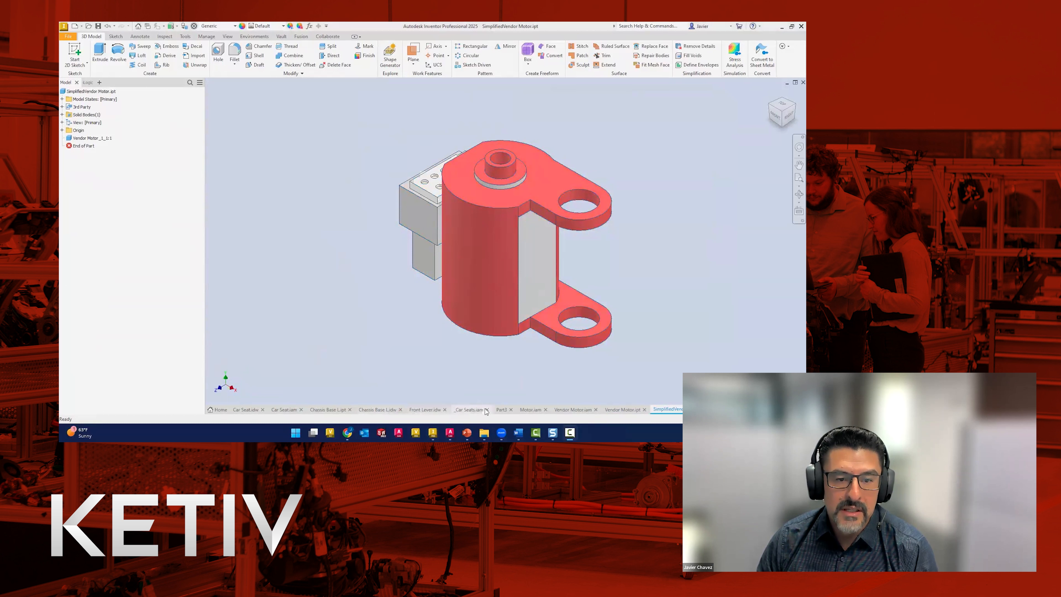
Compare the original Motor.iam assembly with the simplified vendor motor part by switching between the two documents.
{"action": "left_click", "coordinate": [532, 410]}
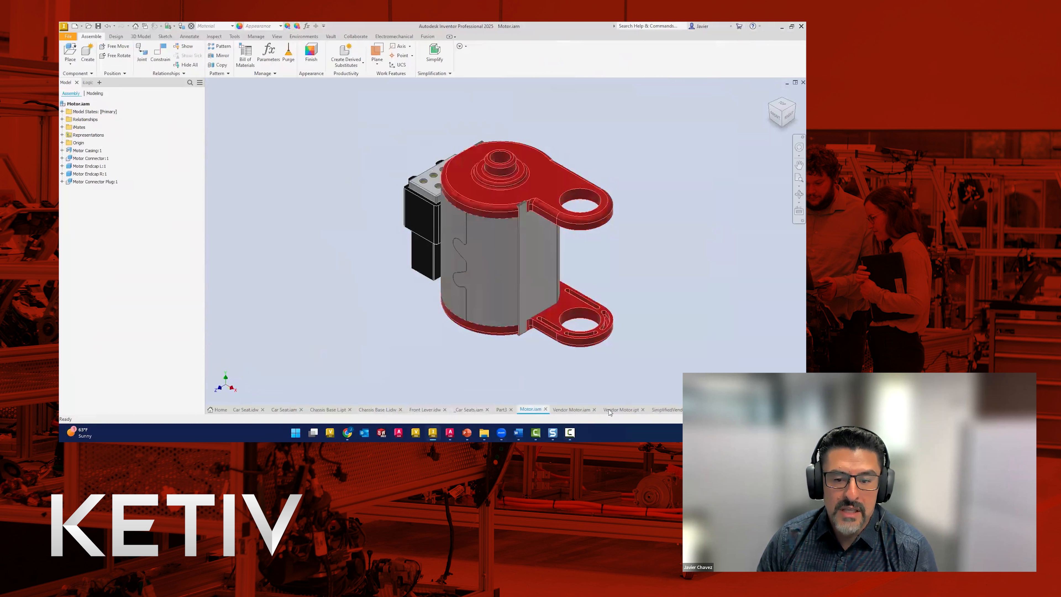
{"action": "left_click", "coordinate": [667, 410]}
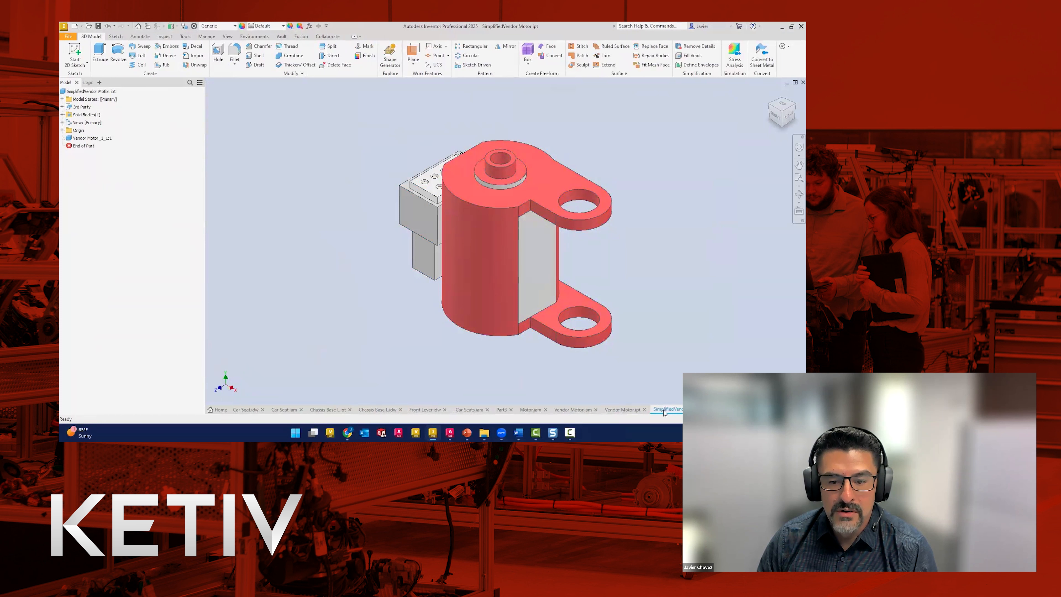
{"action": "left_click", "coordinate": [531, 410]}
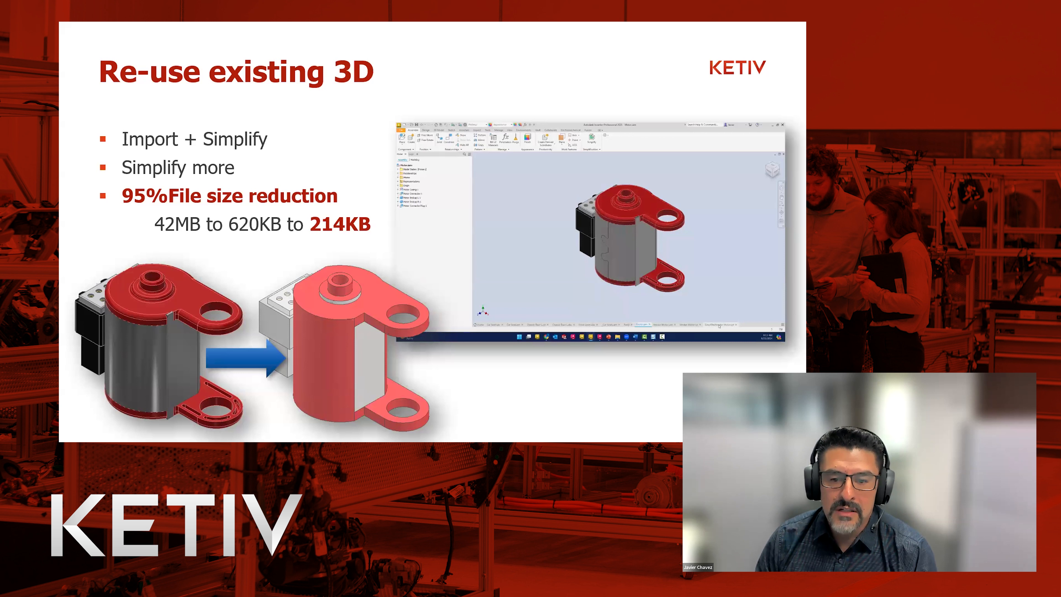
{"action": "left_click", "coordinate": [546, 395]}
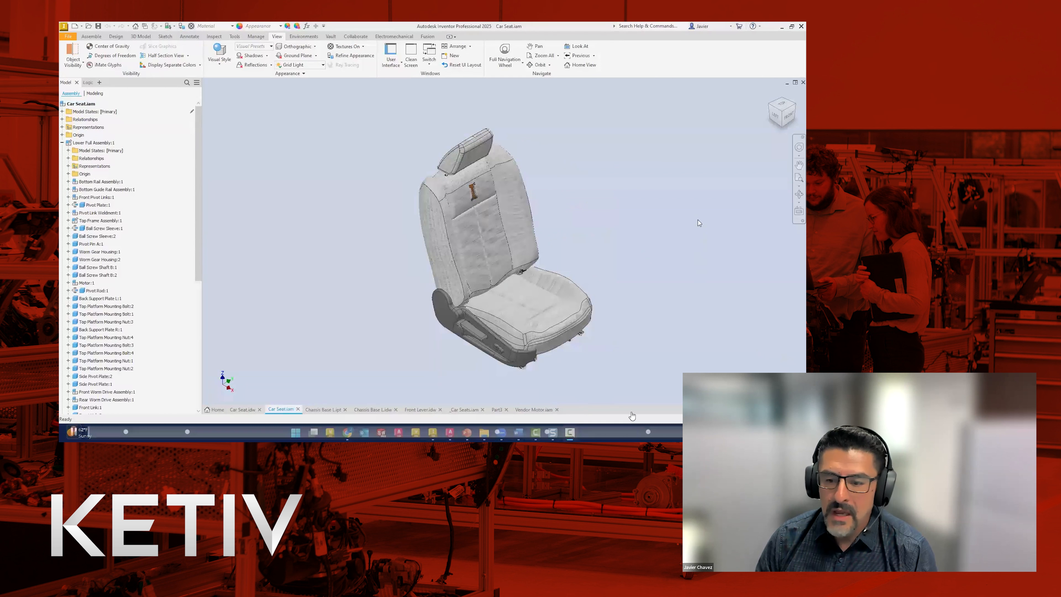